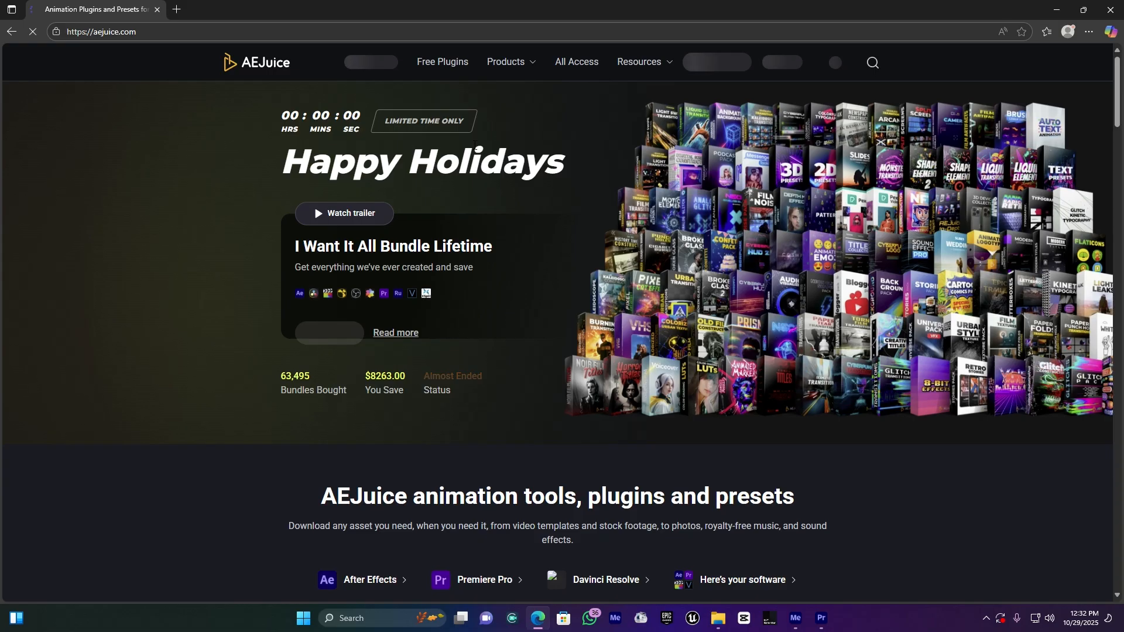
Start the Windows download of AEJuice's free plugins using the e-mail address, and cancel the AEJuice_Pack_Manager zip download
{"action": "left_click", "coordinate": [454, 64]}
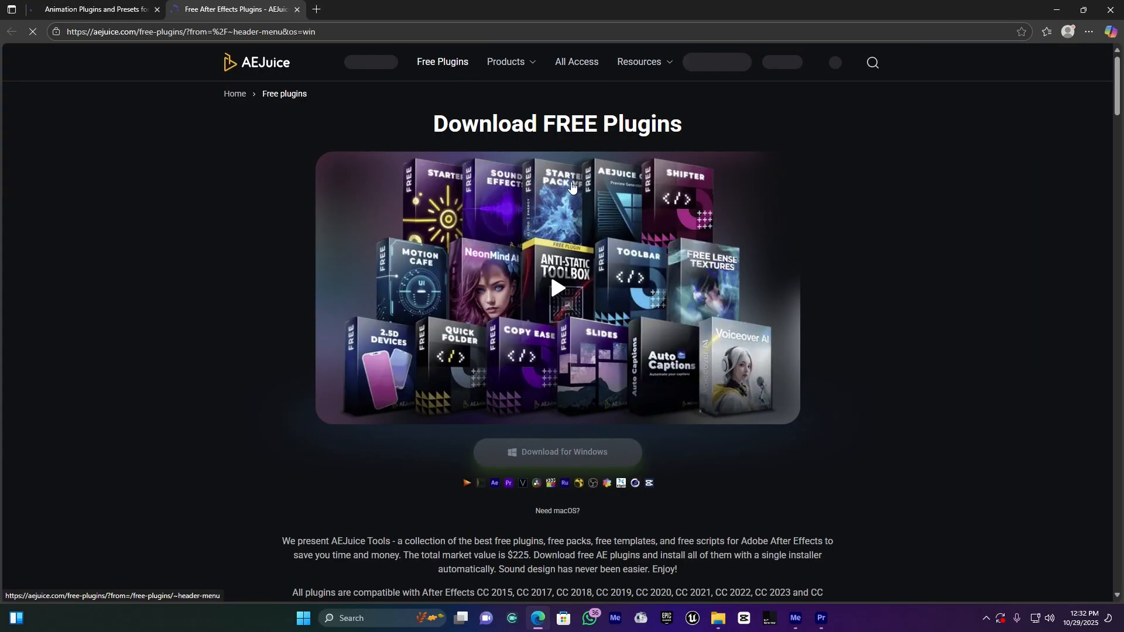
{"action": "left_click", "coordinate": [563, 454]}
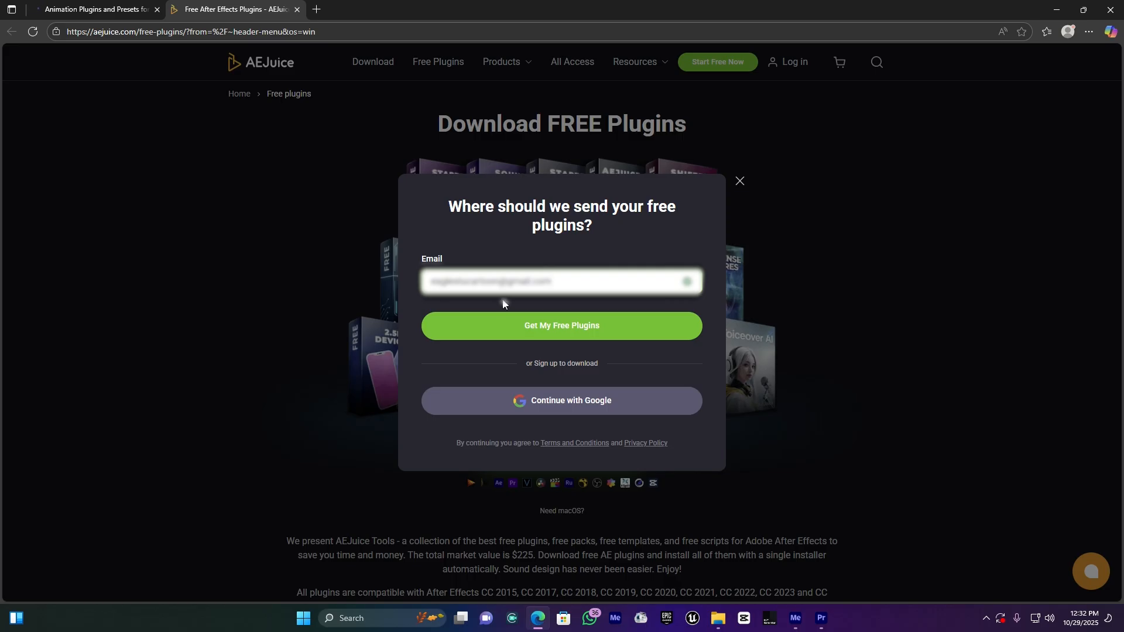
{"action": "left_click", "coordinate": [573, 328]}
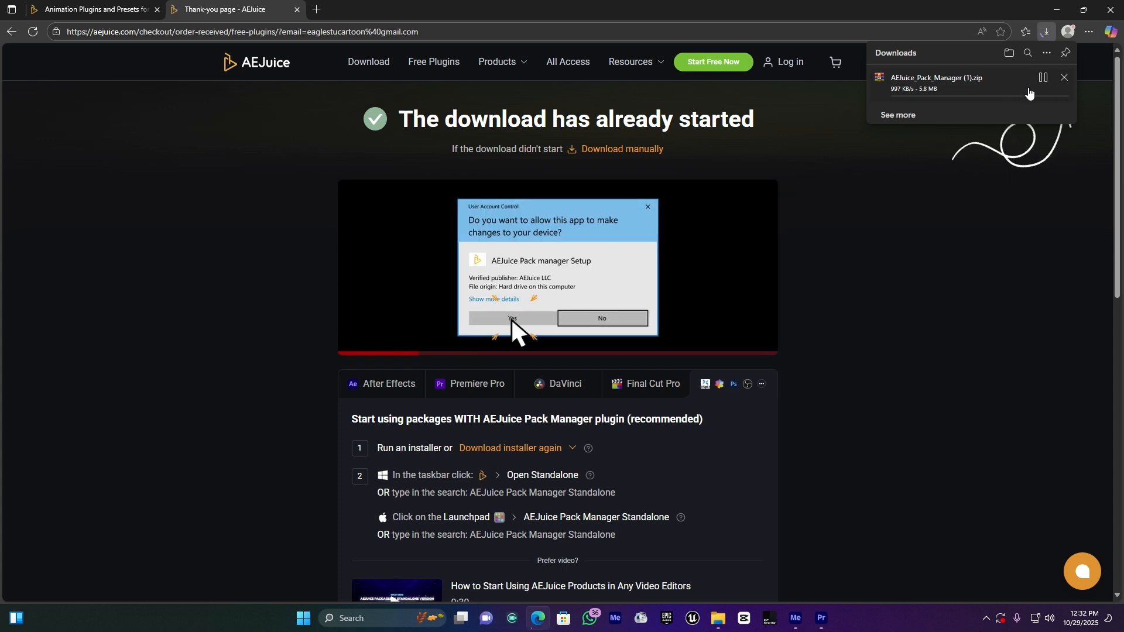
{"action": "left_click", "coordinate": [1069, 79]}
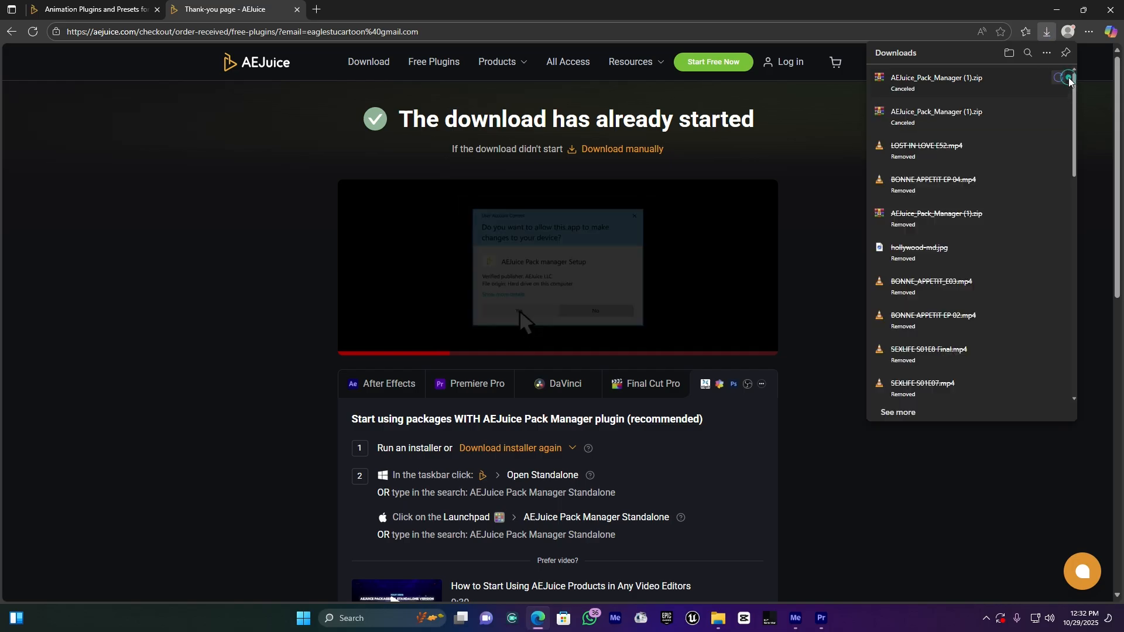
{"action": "left_click", "coordinate": [821, 223]}
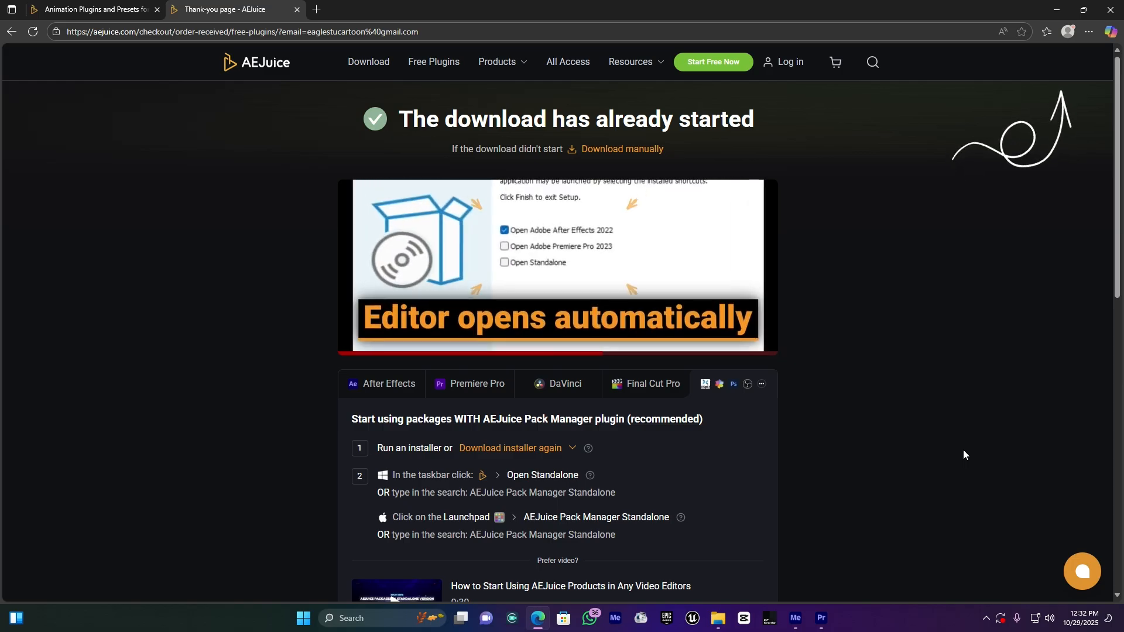
Switch to Premiere Pro, open the AEJuice Pack Manager 4 extension, and enlarge its window
{"action": "left_click", "coordinate": [822, 618]}
{"action": "left_click", "coordinate": [576, 537]}
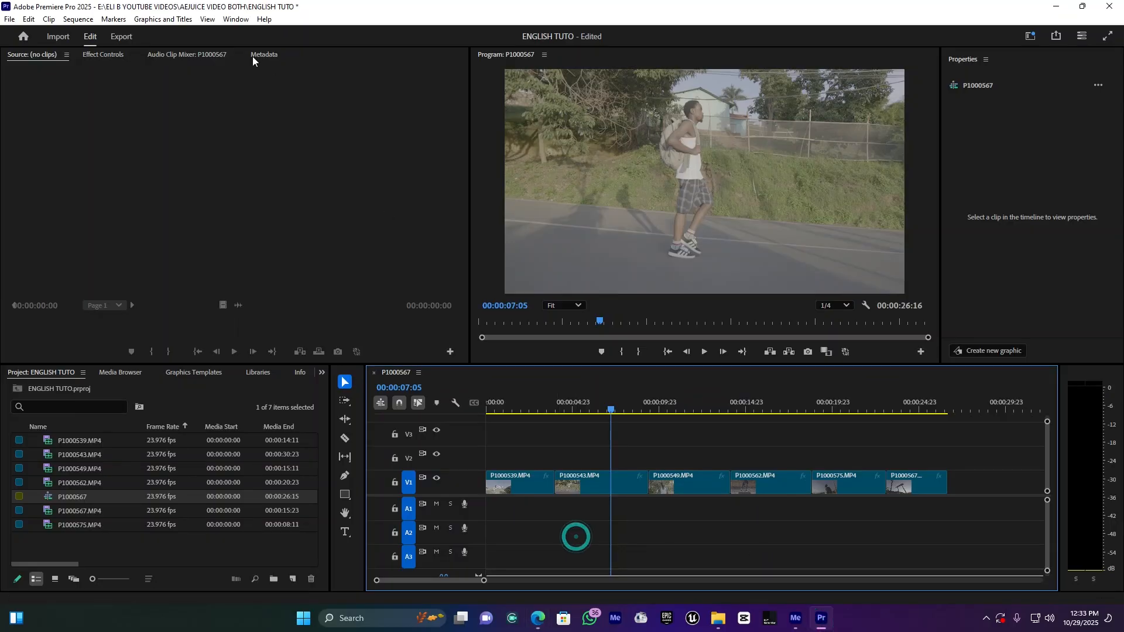
{"action": "left_click", "coordinate": [232, 19]}
{"action": "mouse_move", "coordinate": [264, 63]}
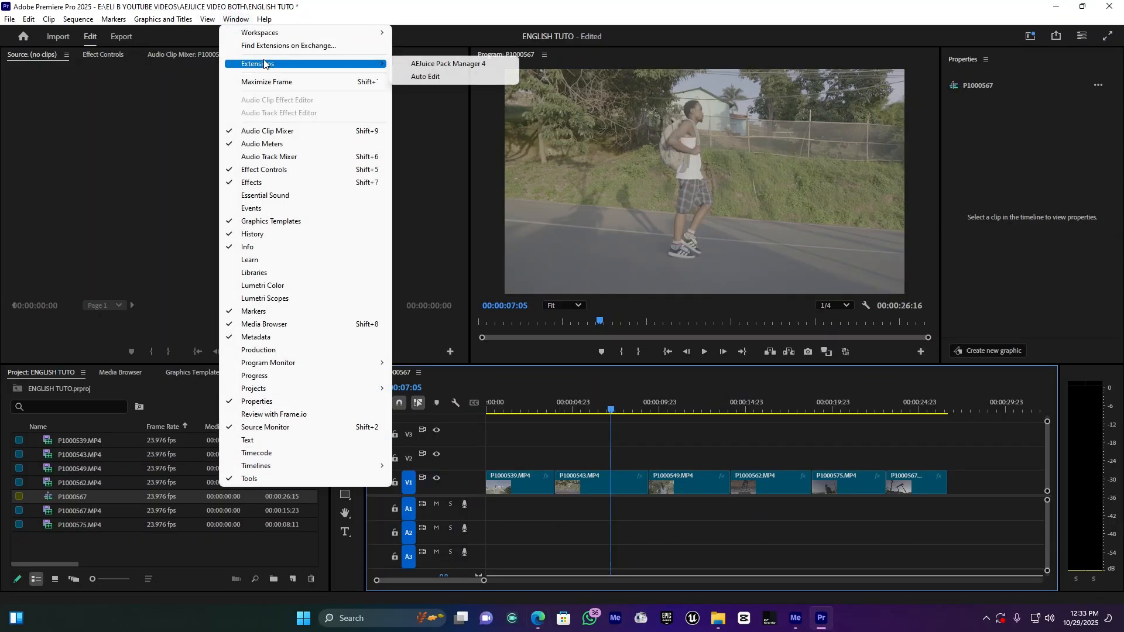
{"action": "left_click", "coordinate": [457, 64]}
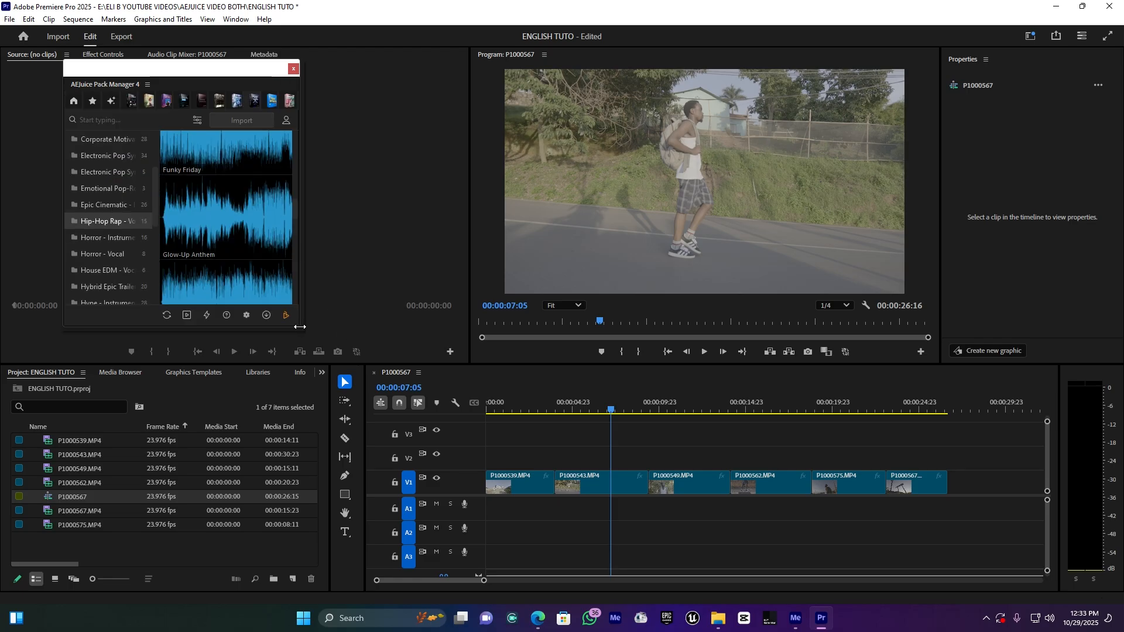
{"action": "left_click_drag", "start_coordinate": [298, 329], "coordinate": [780, 464]}
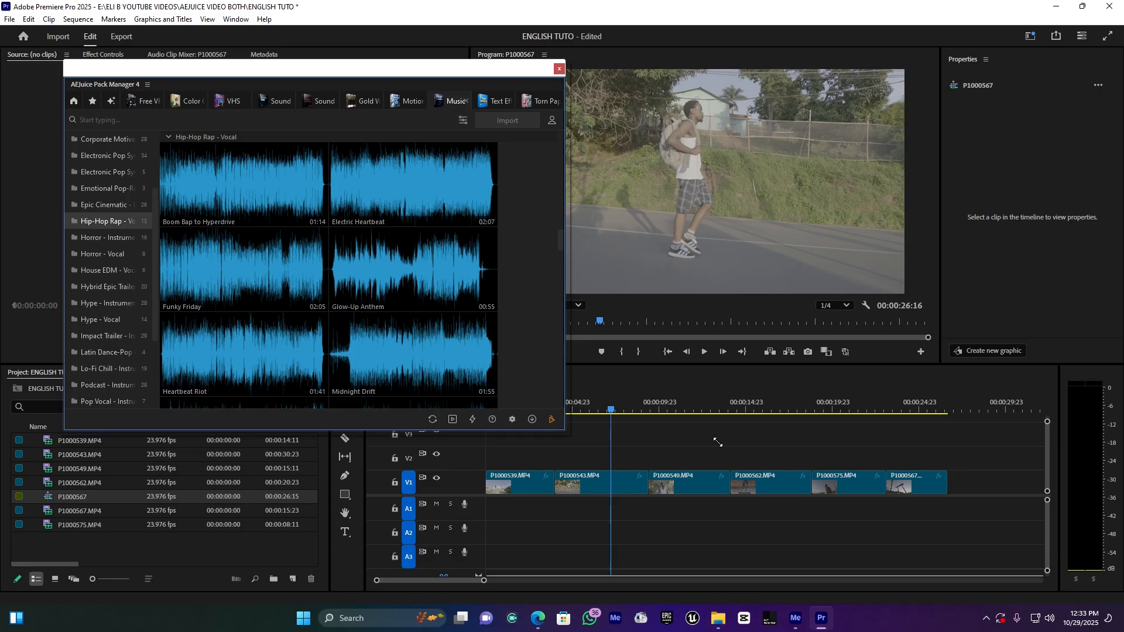
{"action": "left_click", "coordinate": [566, 445]}
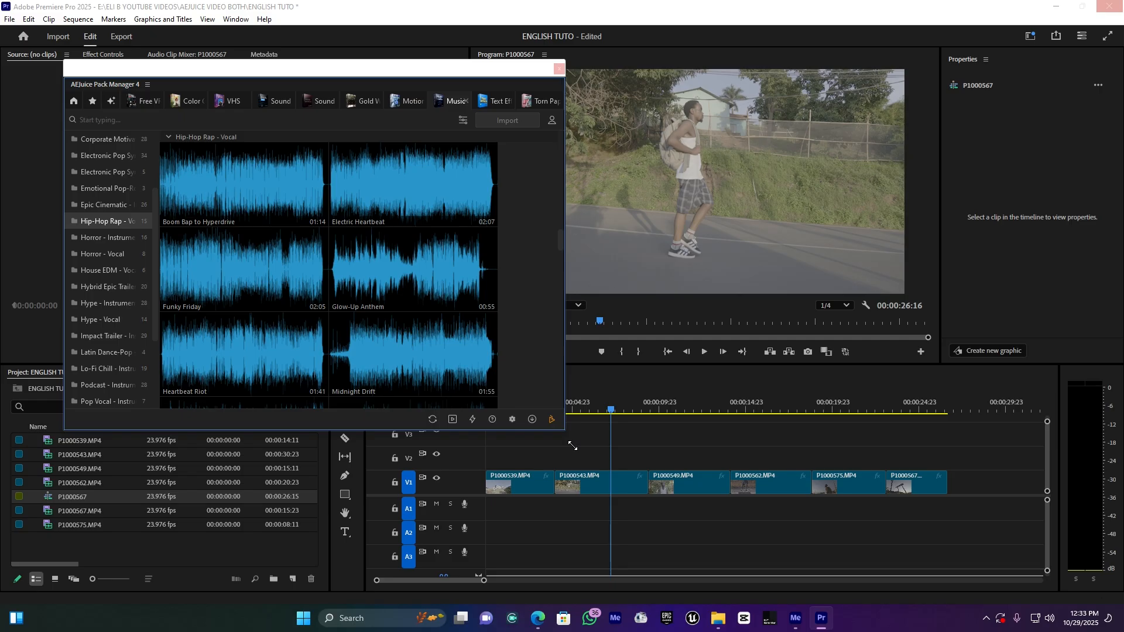
{"action": "left_click_drag", "start_coordinate": [572, 446], "coordinate": [812, 486]}
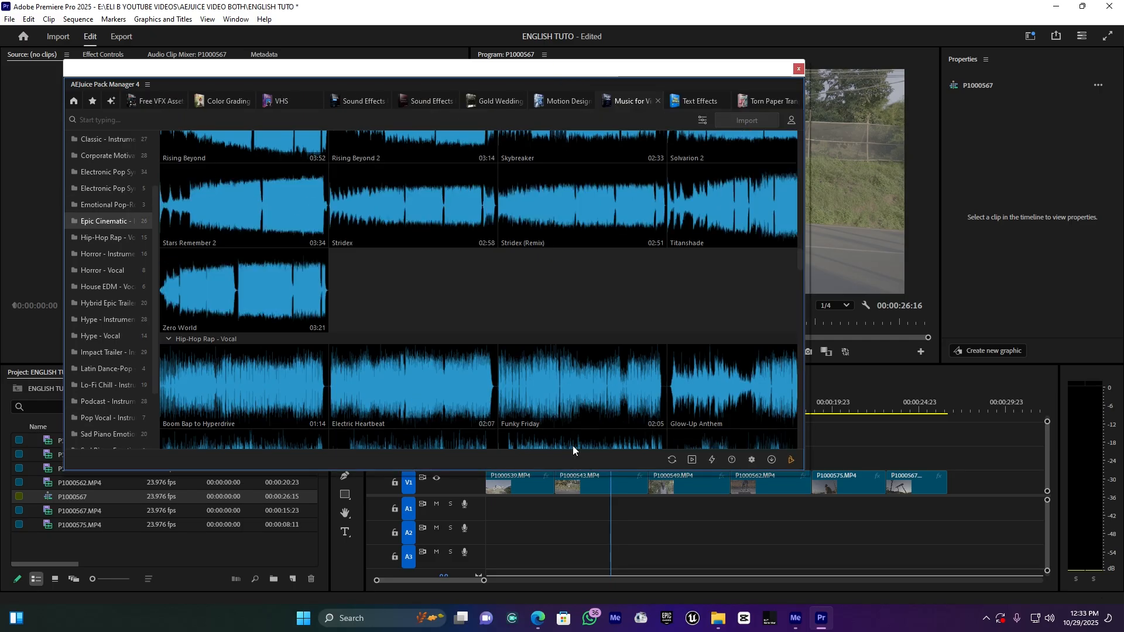
Browse the purchased packs on the Pack Manager's home page
{"action": "left_click", "coordinate": [74, 102]}
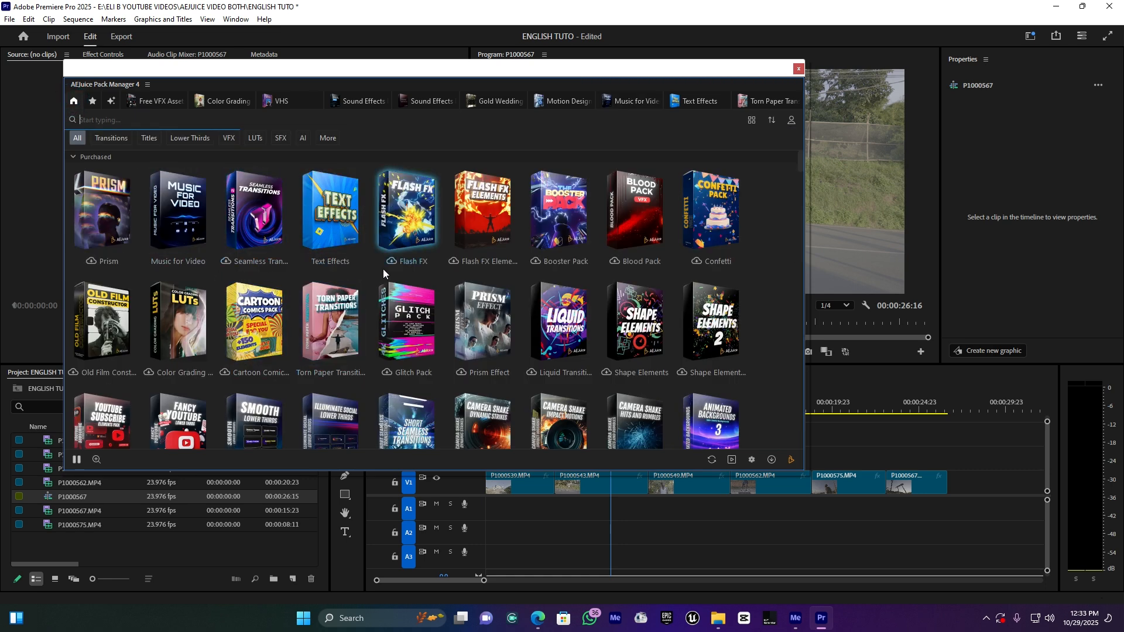
{"action": "scroll", "coordinate": [382, 269], "scroll_direction": "down", "scroll_amount": 2}
{"action": "scroll", "coordinate": [383, 269], "scroll_direction": "down", "scroll_amount": 10}
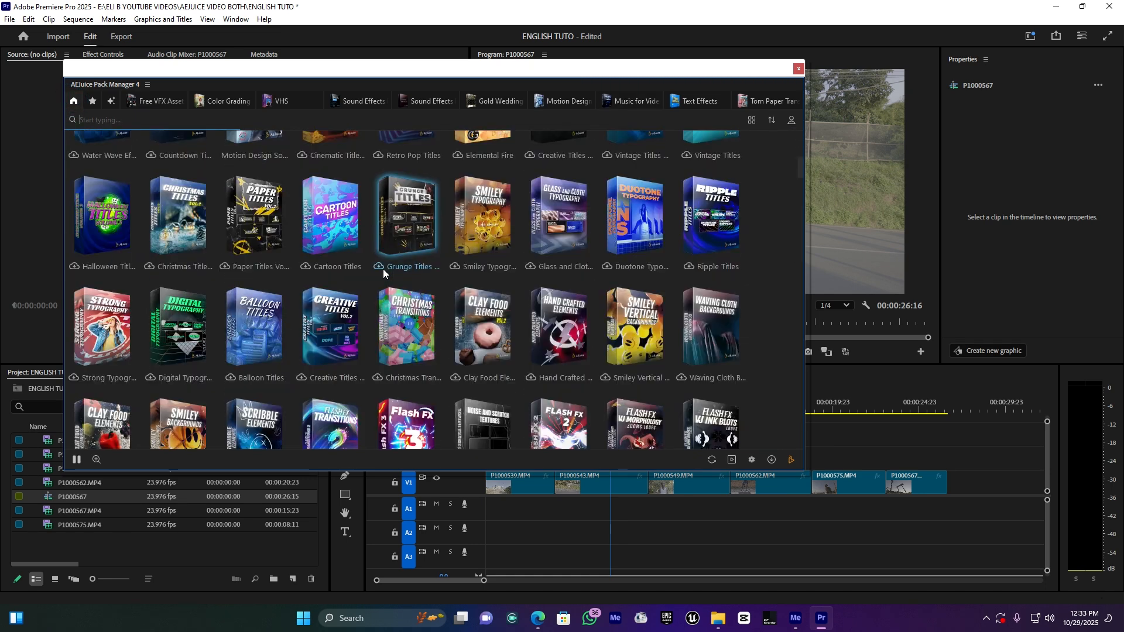
{"action": "scroll", "coordinate": [383, 272], "scroll_direction": "down", "scroll_amount": 10}
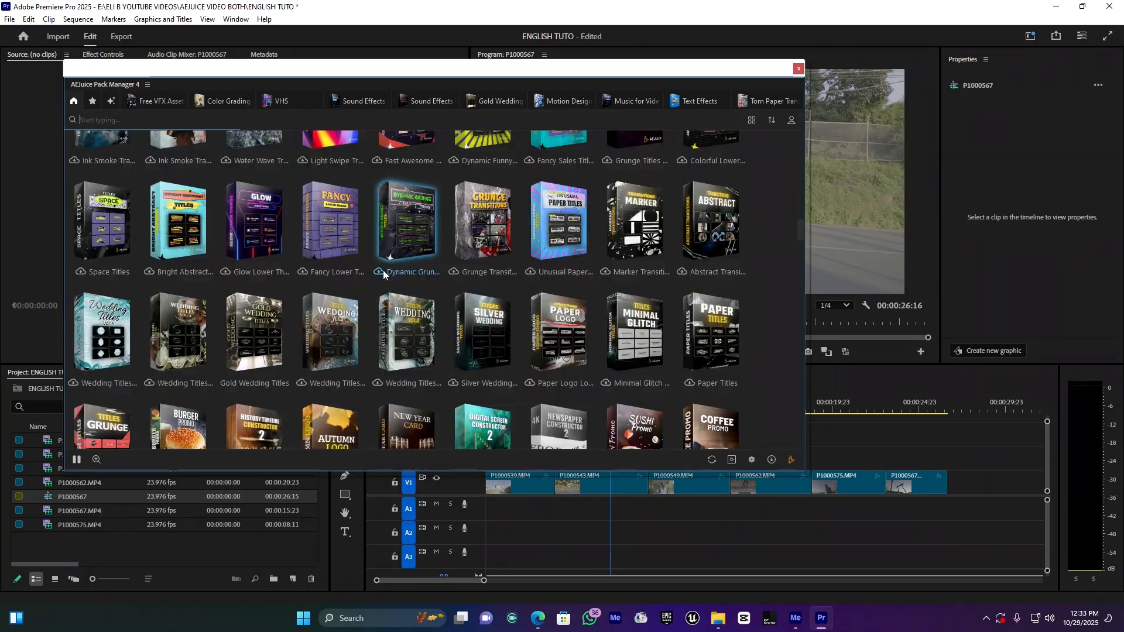
{"action": "scroll", "coordinate": [384, 272], "scroll_direction": "up", "scroll_amount": 10}
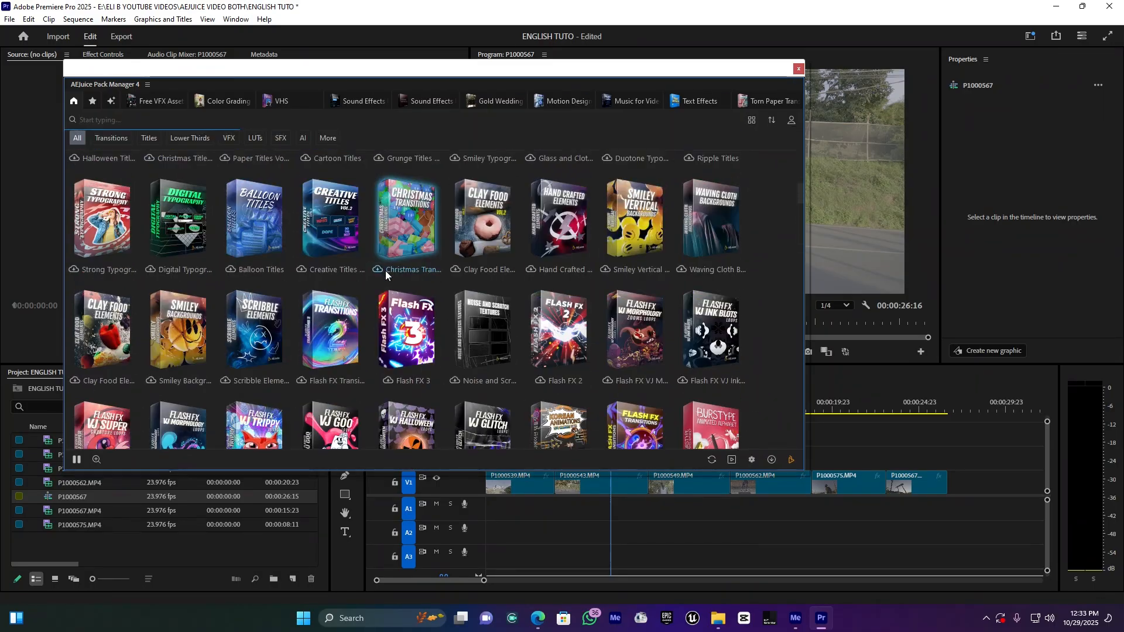
{"action": "scroll", "coordinate": [386, 271], "scroll_direction": "up", "scroll_amount": 10}
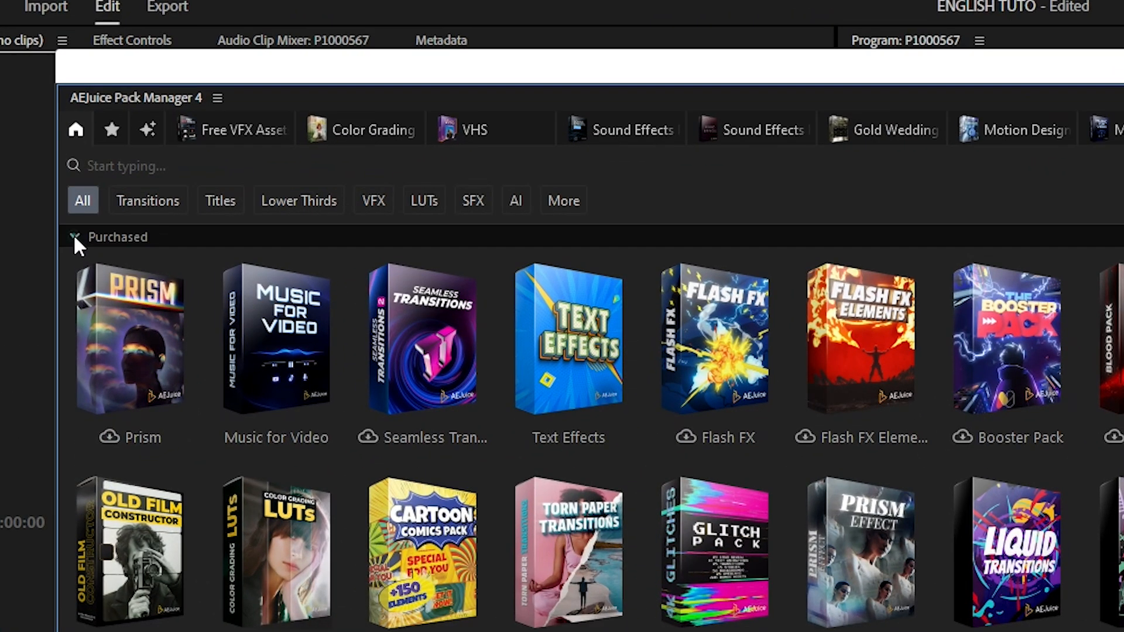
Collapse the Purchased section to examine the Free packs, and expand it again to review the purchased ones
{"action": "left_click", "coordinate": [73, 157]}
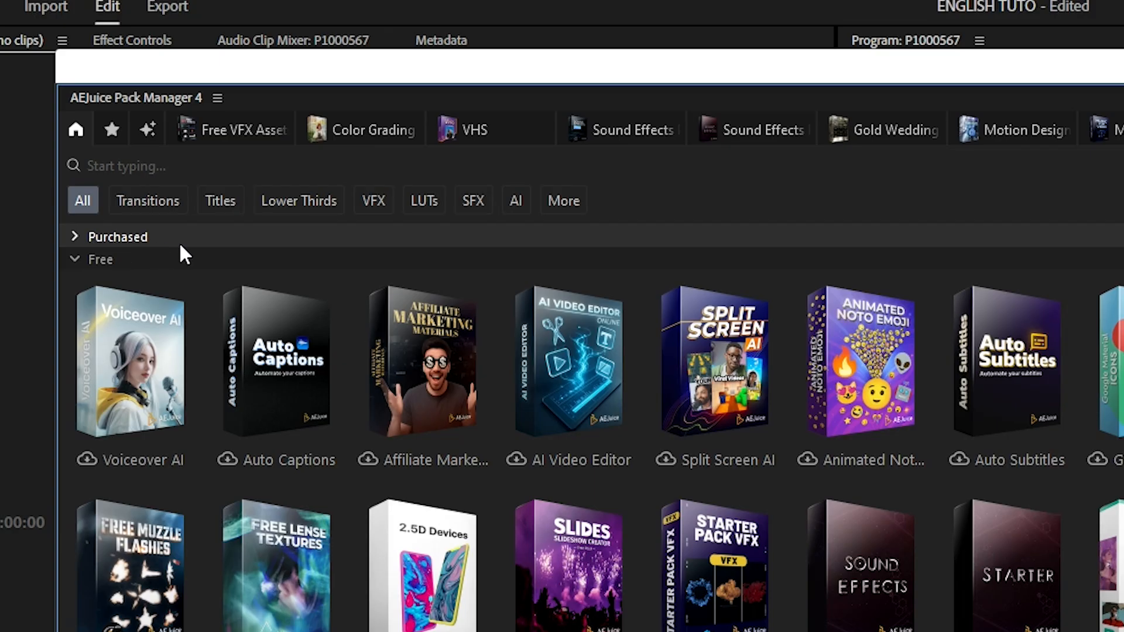
{"action": "left_click", "coordinate": [83, 259]}
{"action": "left_click", "coordinate": [73, 255]}
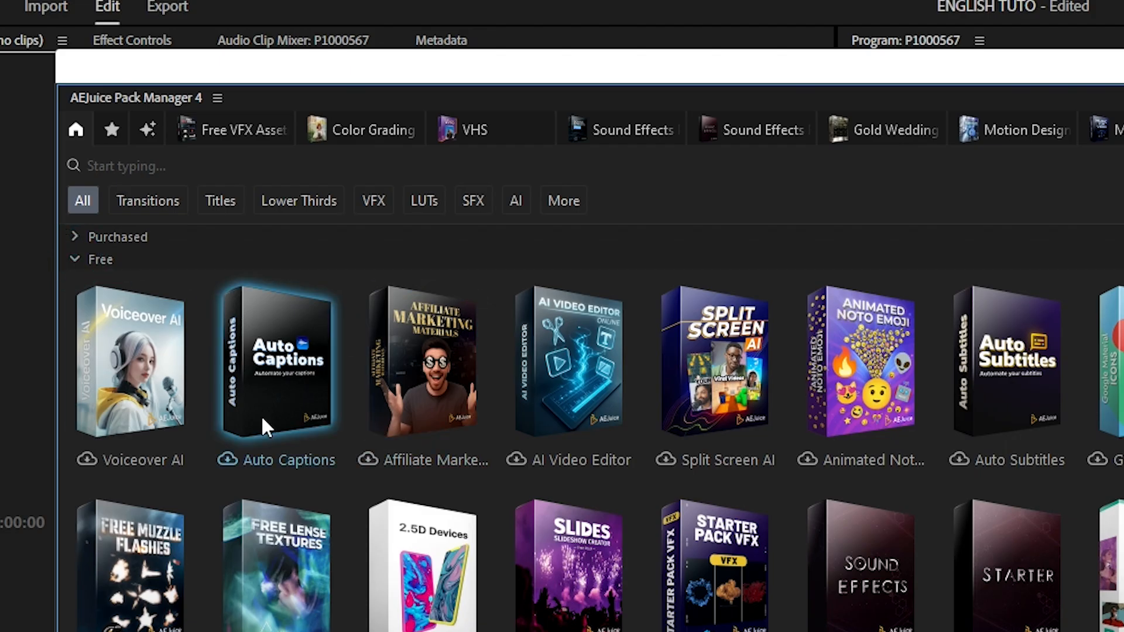
{"action": "left_click", "coordinate": [76, 239]}
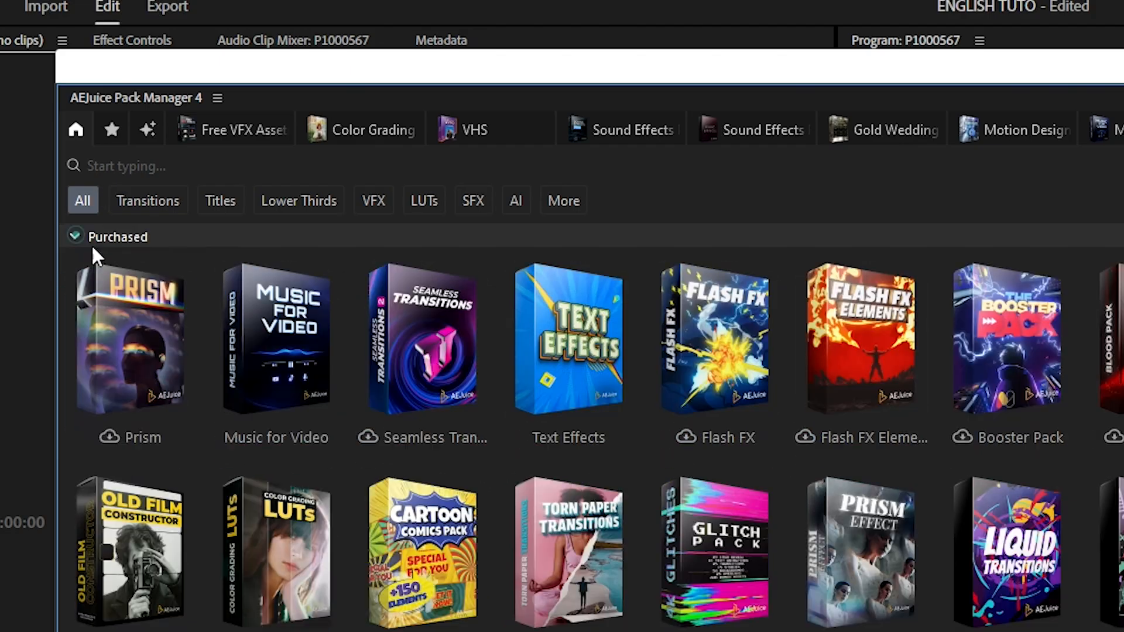
{"action": "scroll", "coordinate": [690, 521], "scroll_direction": "down", "scroll_amount": 15}
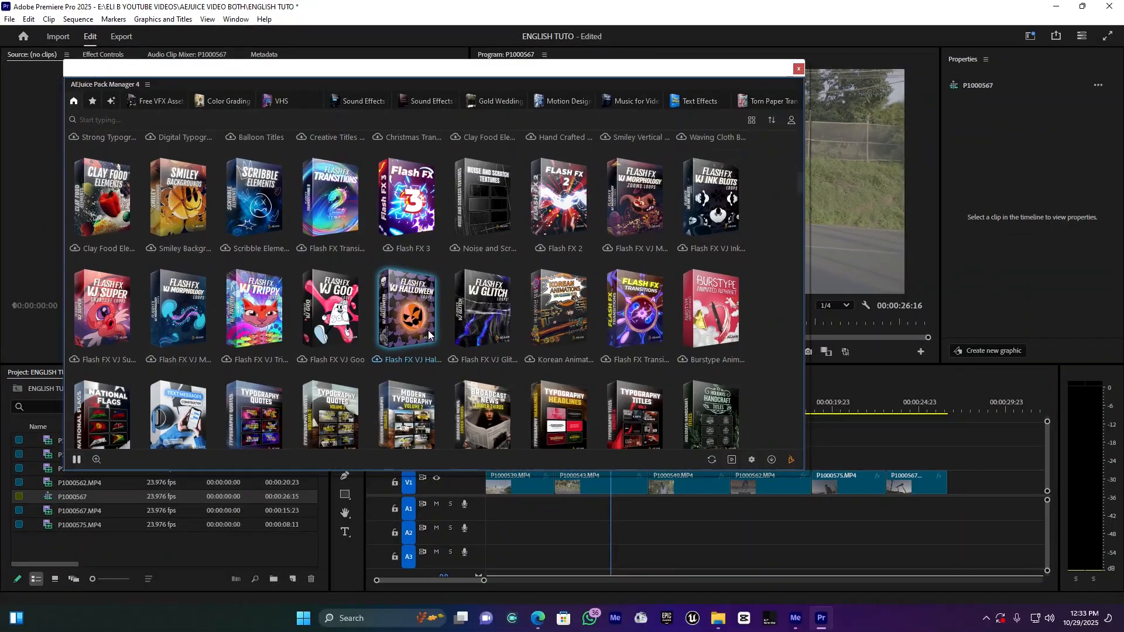
{"action": "scroll", "coordinate": [429, 335], "scroll_direction": "up", "scroll_amount": 3}
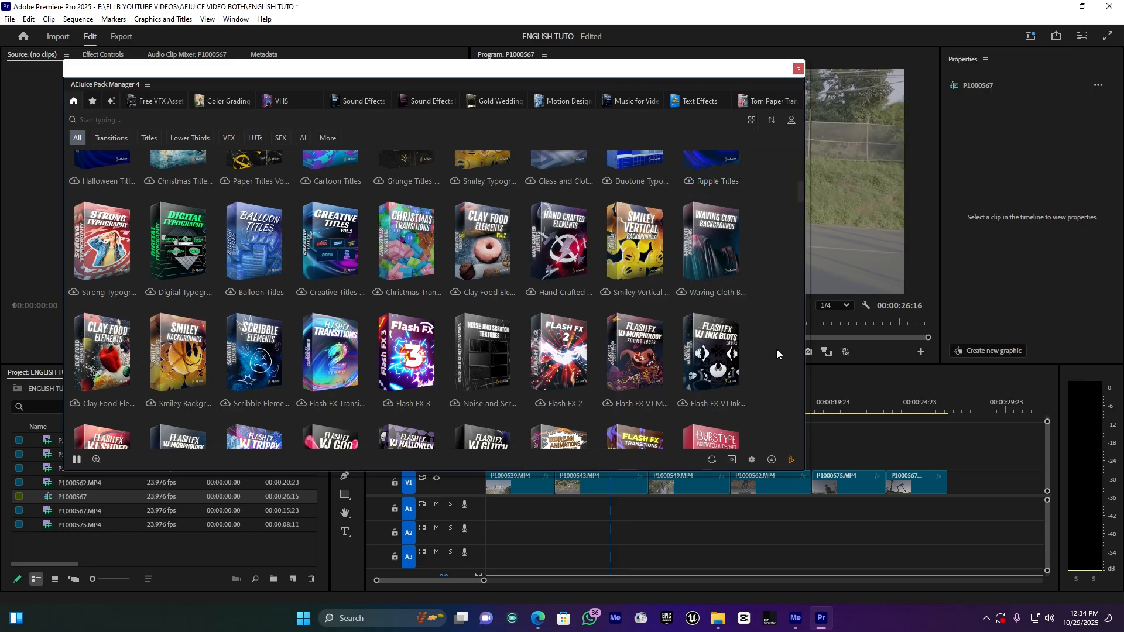
{"action": "scroll", "coordinate": [776, 340], "scroll_direction": "up", "scroll_amount": 5}
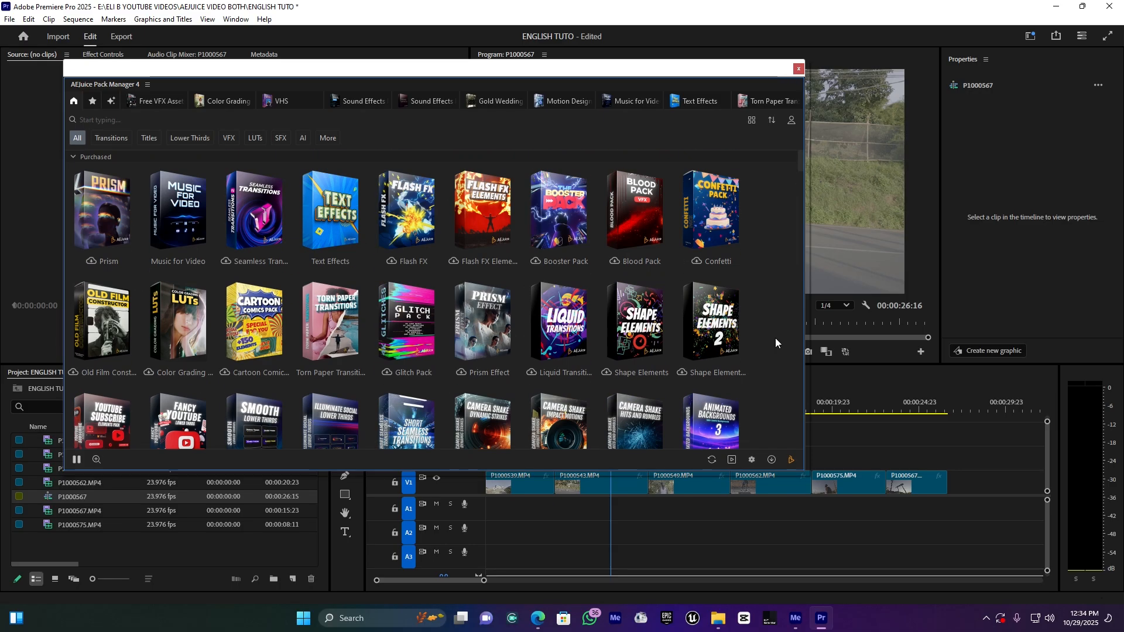
Filter the packs to Transitions and open the Torn Paper Transitions pack
{"action": "left_click", "coordinate": [113, 140]}
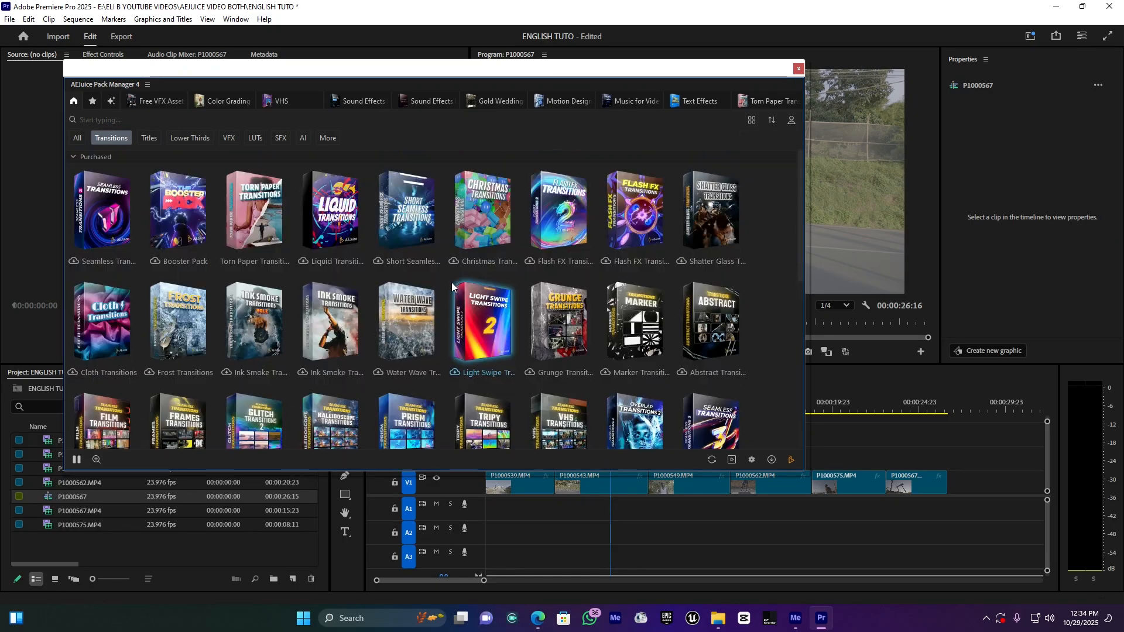
{"action": "mouse_move", "coordinate": [259, 212]}
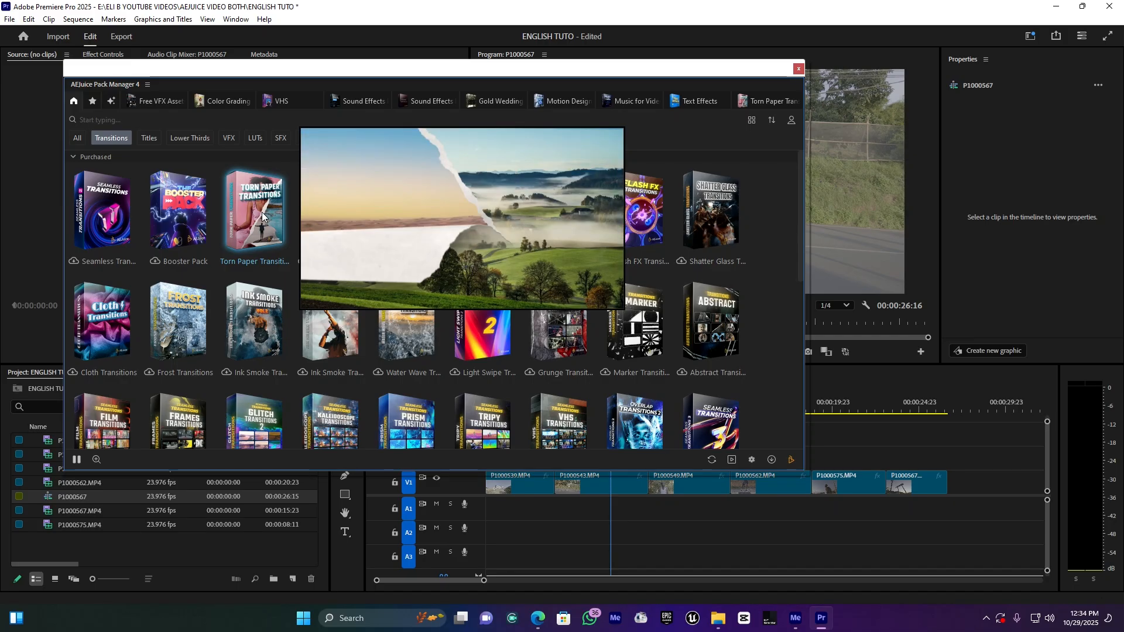
{"action": "left_click", "coordinate": [262, 214]}
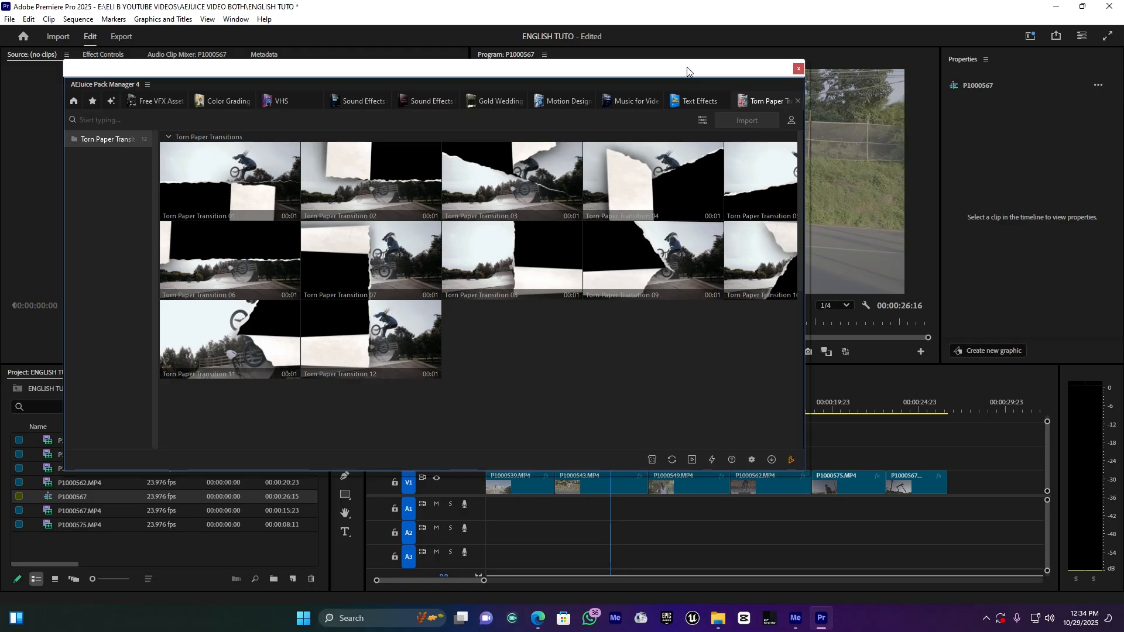
Import Torn Paper Transition 03 onto the P1000539.MP4 and P1000543.MP4 clips, with the playhead at about 00:00:02:16
{"action": "left_click_drag", "start_coordinate": [688, 71], "coordinate": [338, 58]}
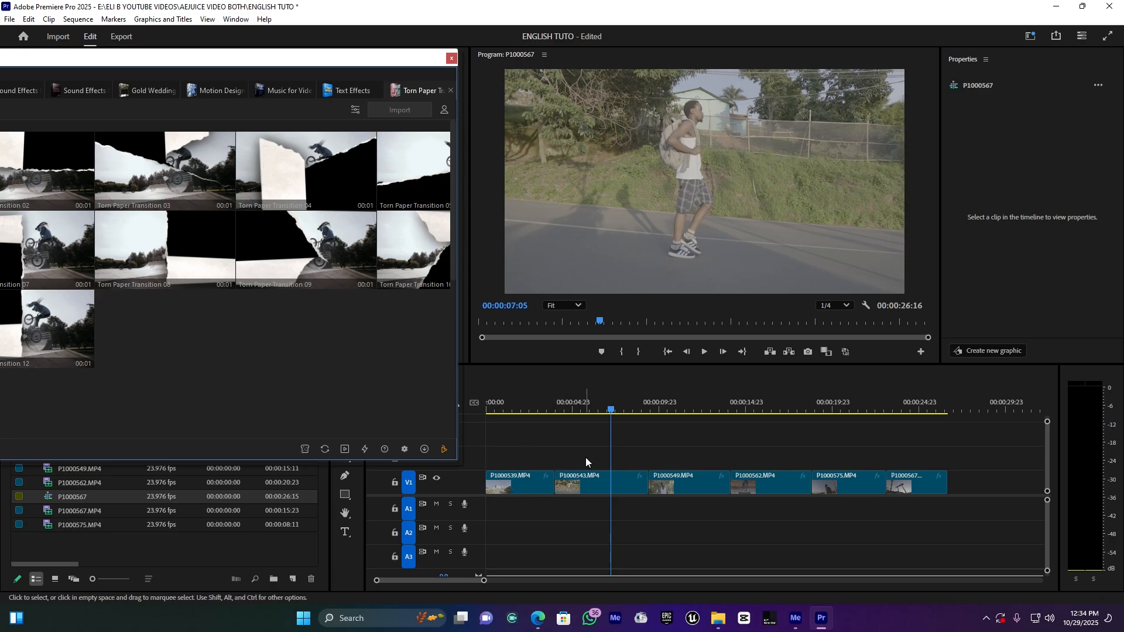
{"action": "left_click_drag", "start_coordinate": [605, 409], "coordinate": [532, 410]}
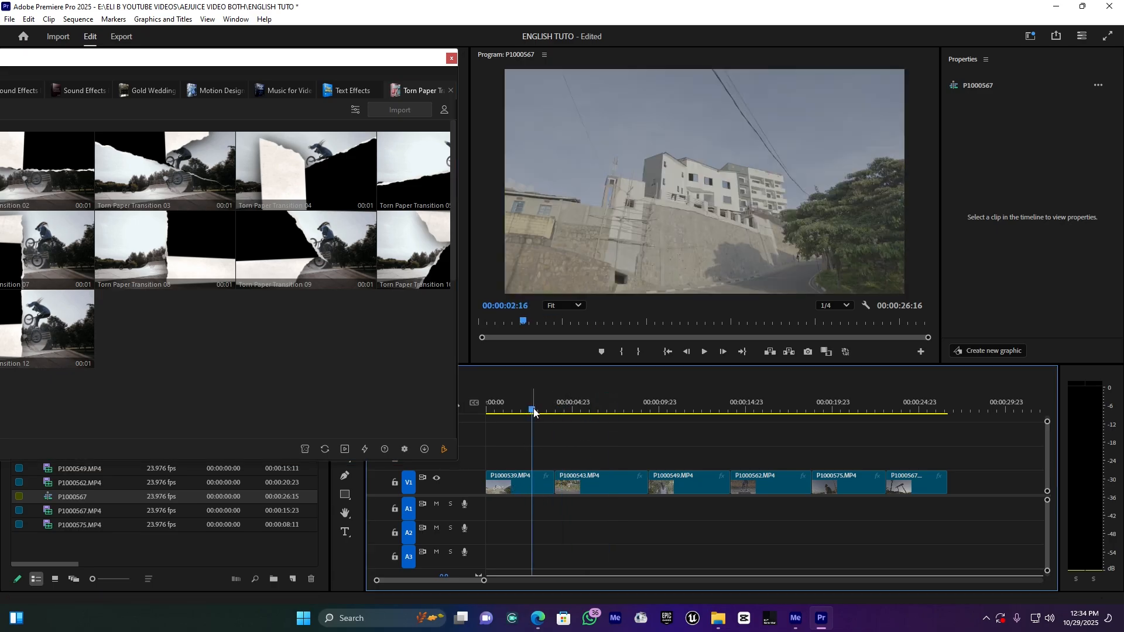
{"action": "left_click_drag", "start_coordinate": [620, 446], "coordinate": [527, 511]}
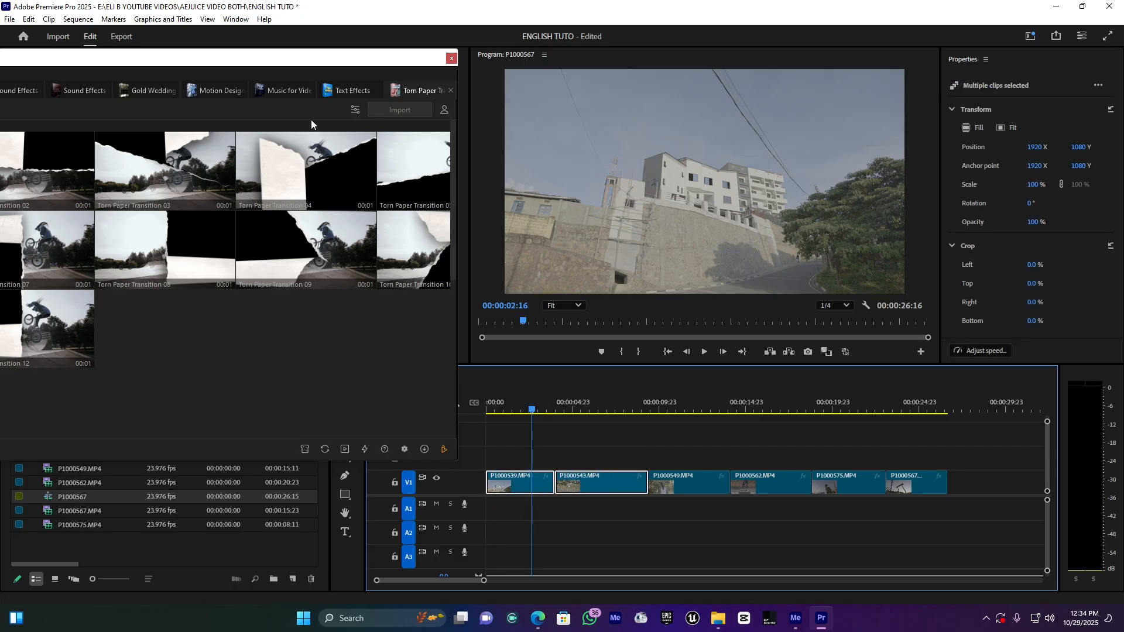
{"action": "double_click", "coordinate": [304, 57]}
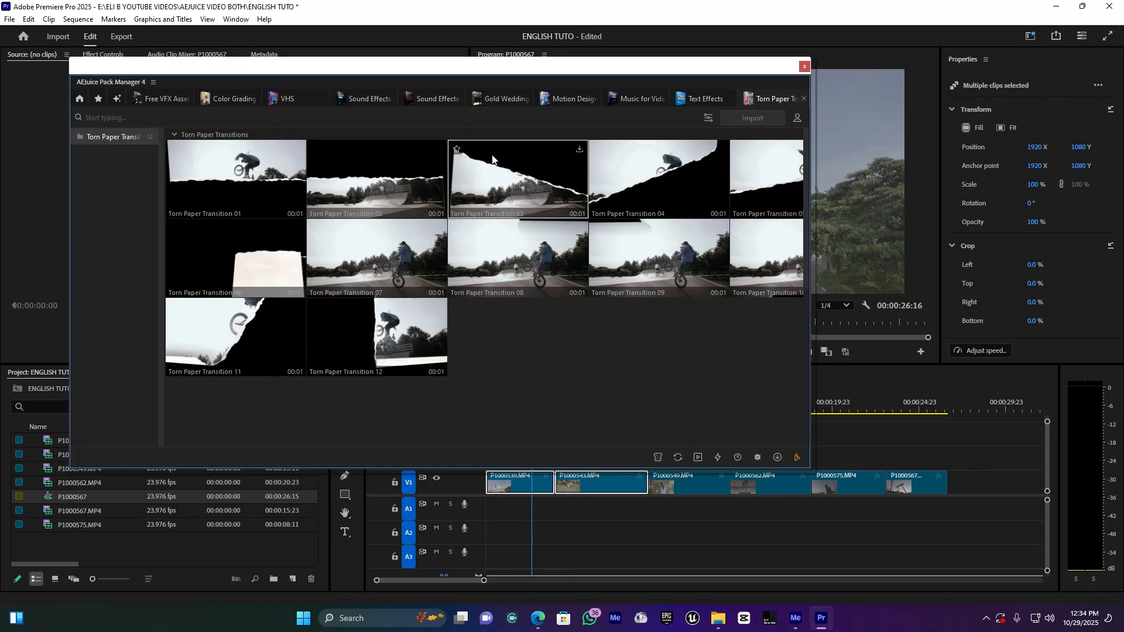
{"action": "left_click", "coordinate": [499, 177]}
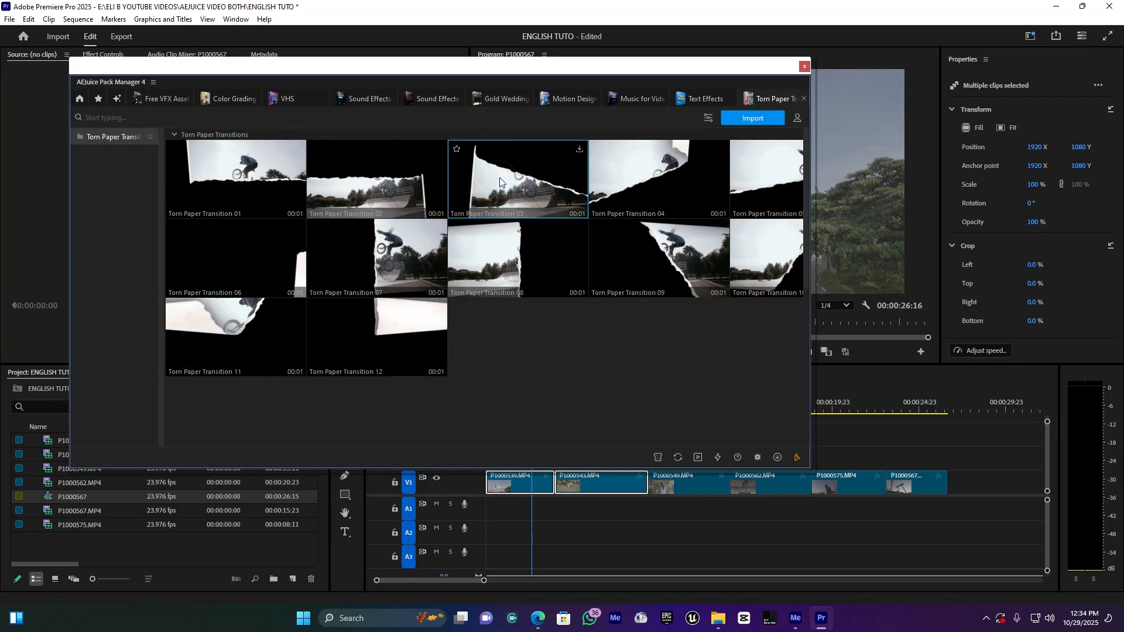
{"action": "left_click", "coordinate": [764, 117]}
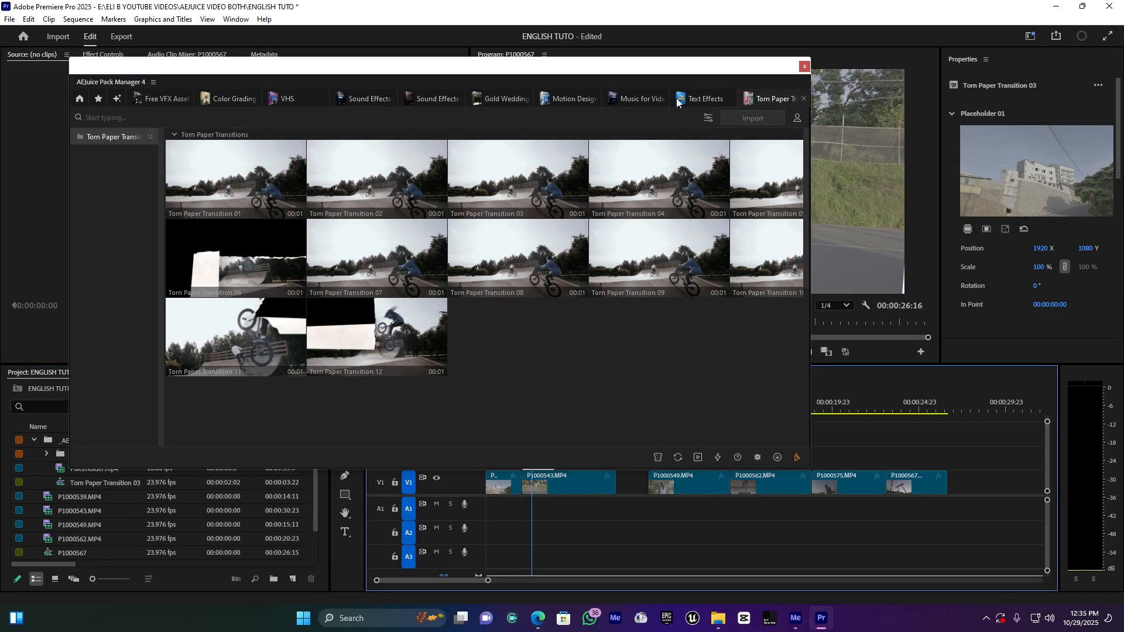
Move the Pack Manager window aside and close the timeline gap by shifting the last four clips against P1000543.MP4
{"action": "left_click_drag", "start_coordinate": [696, 68], "coordinate": [291, 233]}
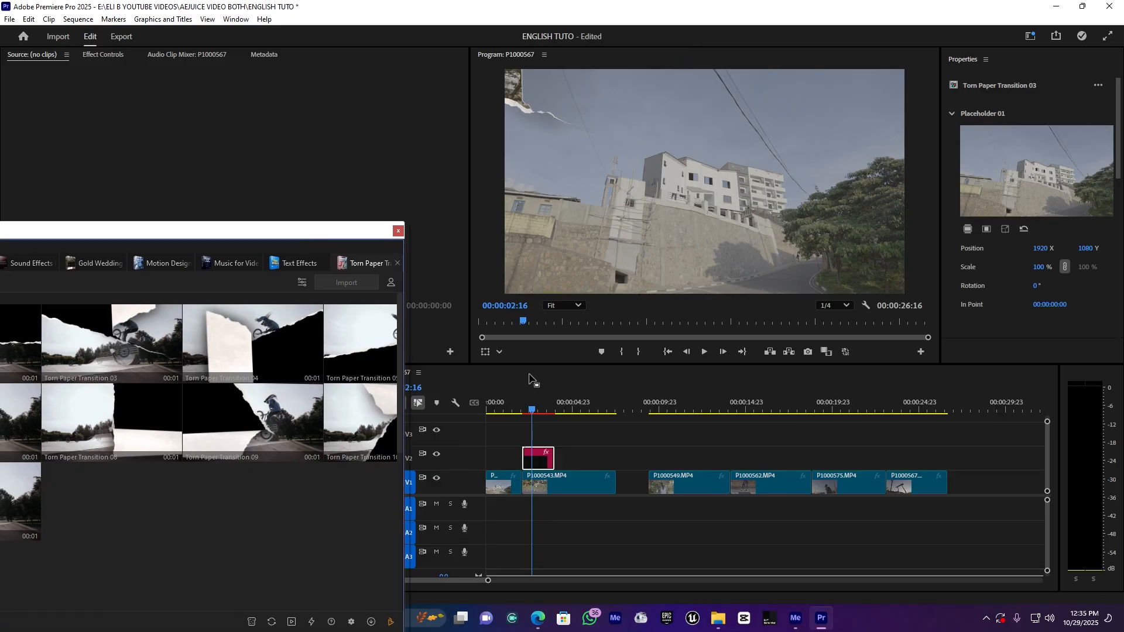
{"action": "left_click_drag", "start_coordinate": [690, 447], "coordinate": [820, 461]}
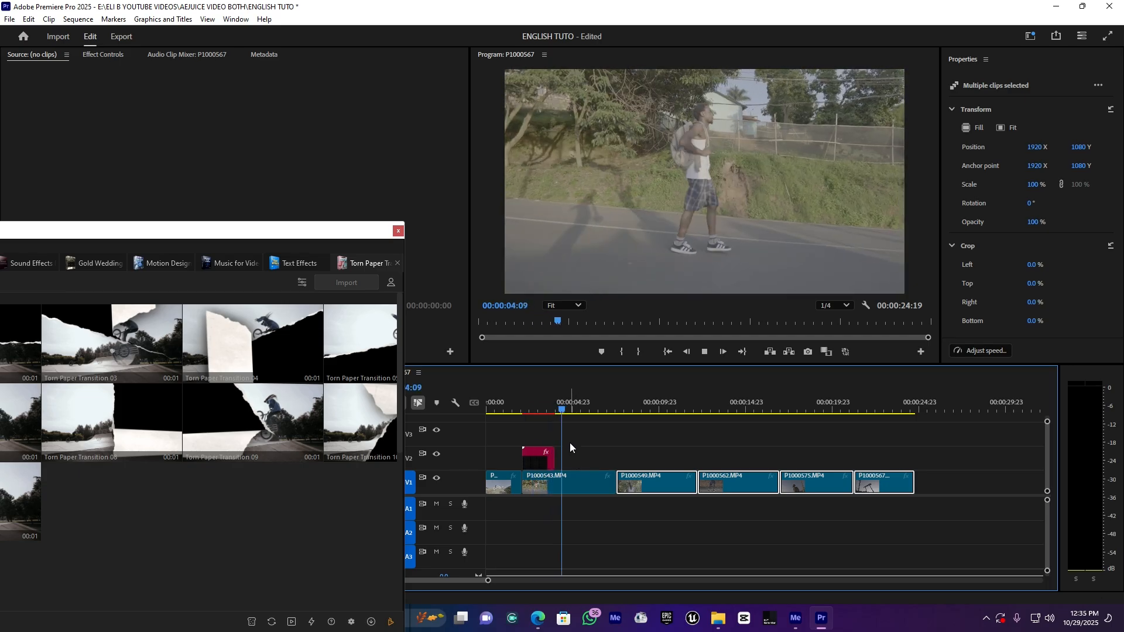
Play back the torn paper transition between the first two clips and deselect the clips
{"action": "key", "text": "space"}
{"action": "key", "text": "space"}
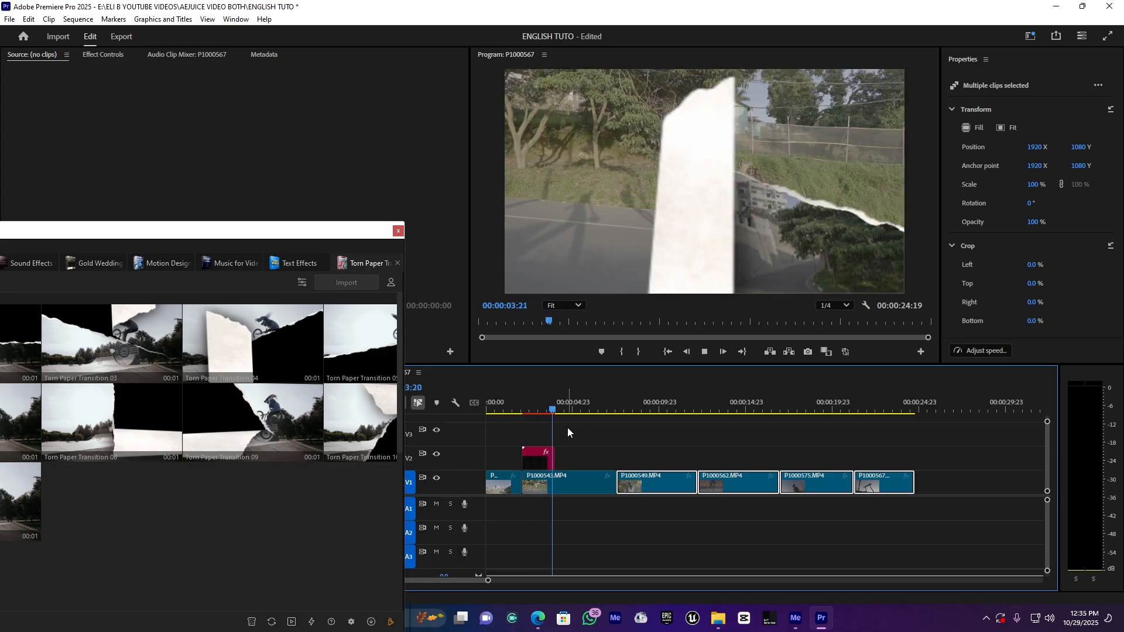
{"action": "key", "text": "space"}
{"action": "left_click", "coordinate": [615, 455]}
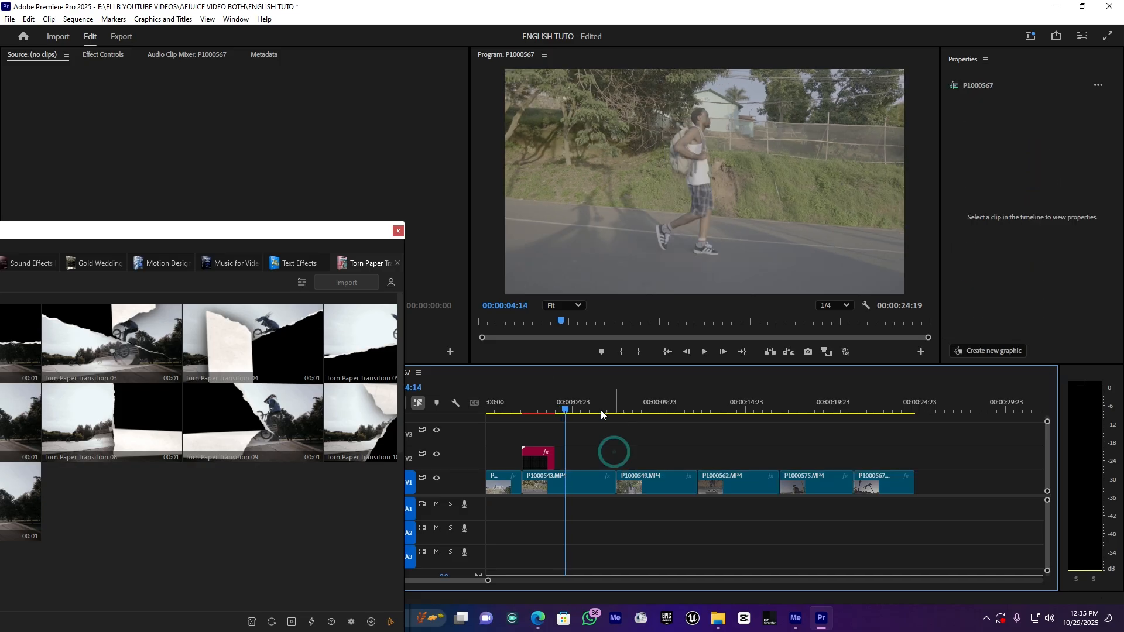
Bring the Pack Manager back over the workspace and browse the available Transitions packs on its home page
{"action": "left_click_drag", "start_coordinate": [272, 237], "coordinate": [737, 99]}
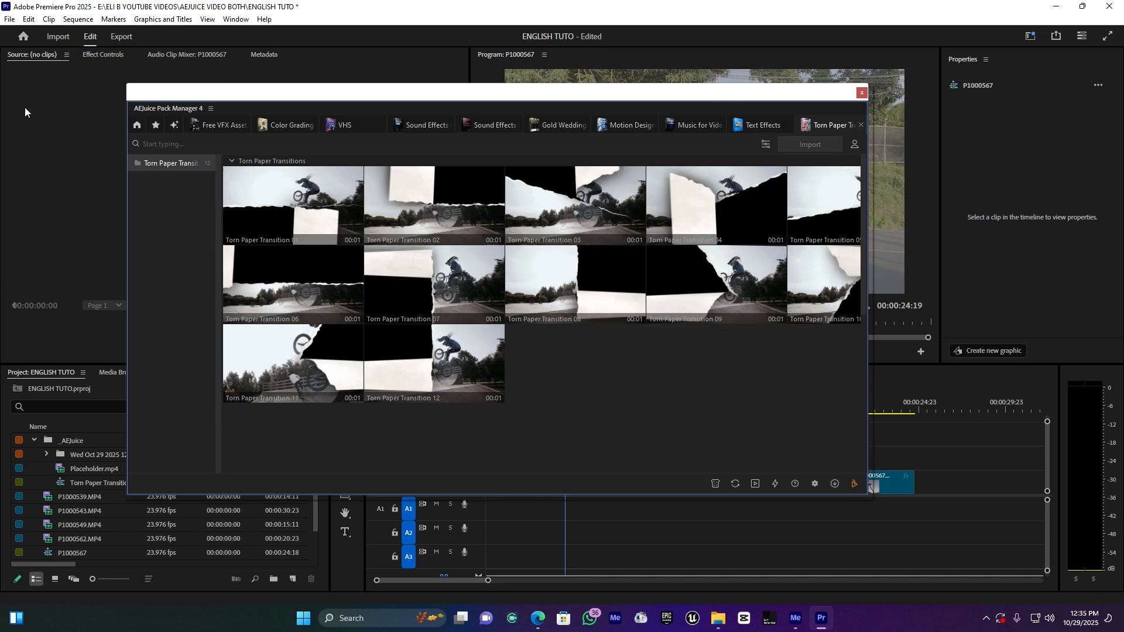
{"action": "left_click", "coordinate": [141, 129]}
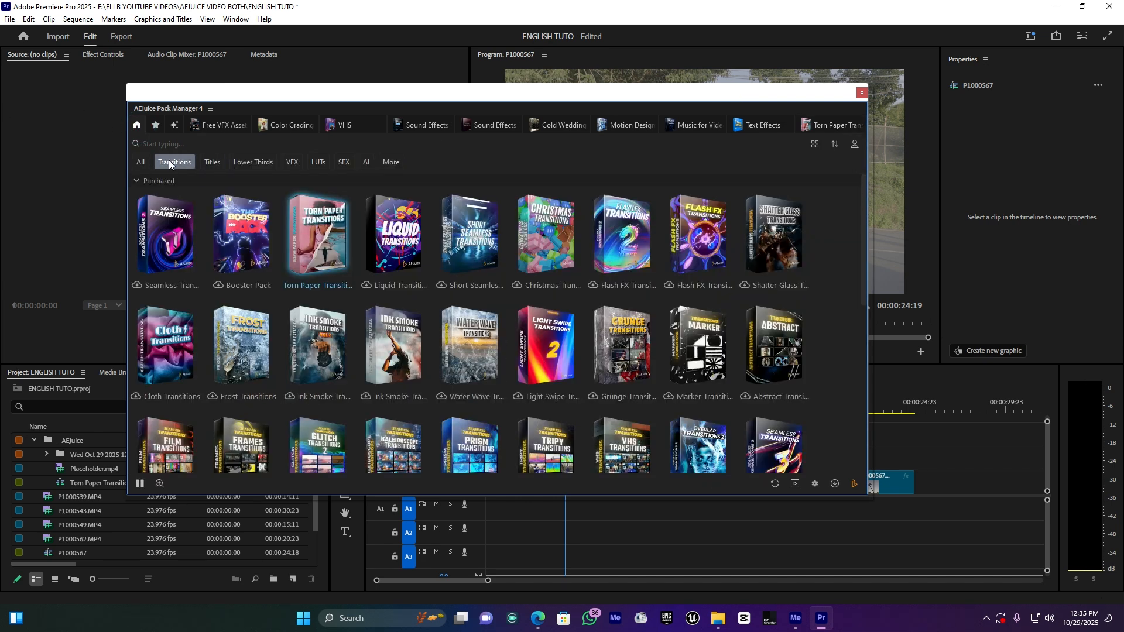
{"action": "scroll", "coordinate": [469, 243], "scroll_direction": "down", "scroll_amount": 4}
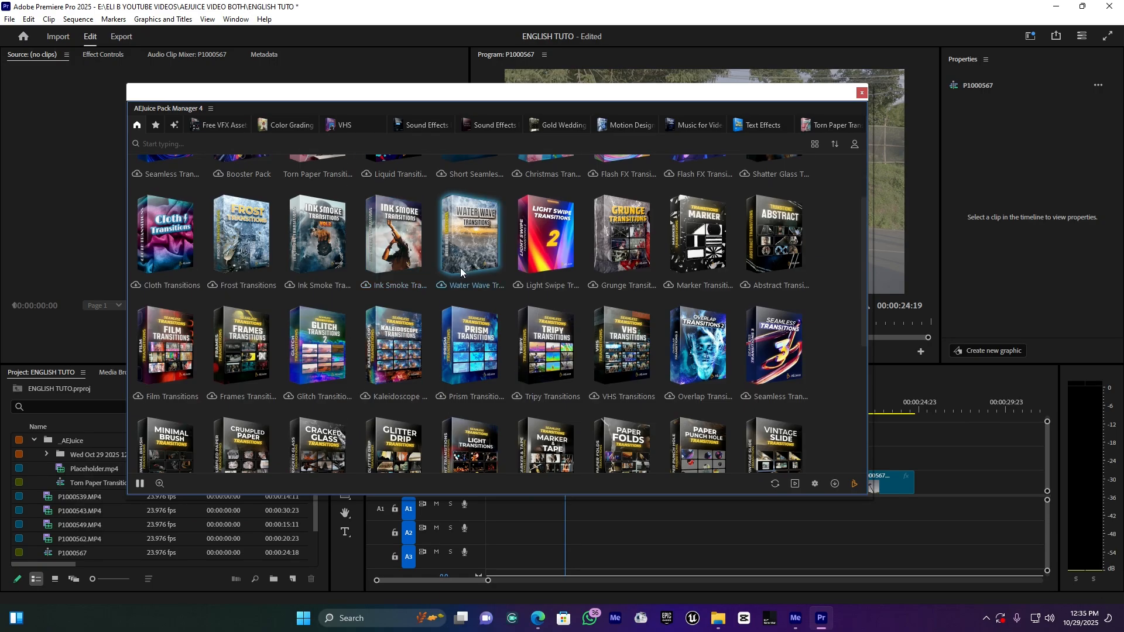
{"action": "scroll", "coordinate": [460, 268], "scroll_direction": "down", "scroll_amount": 2}
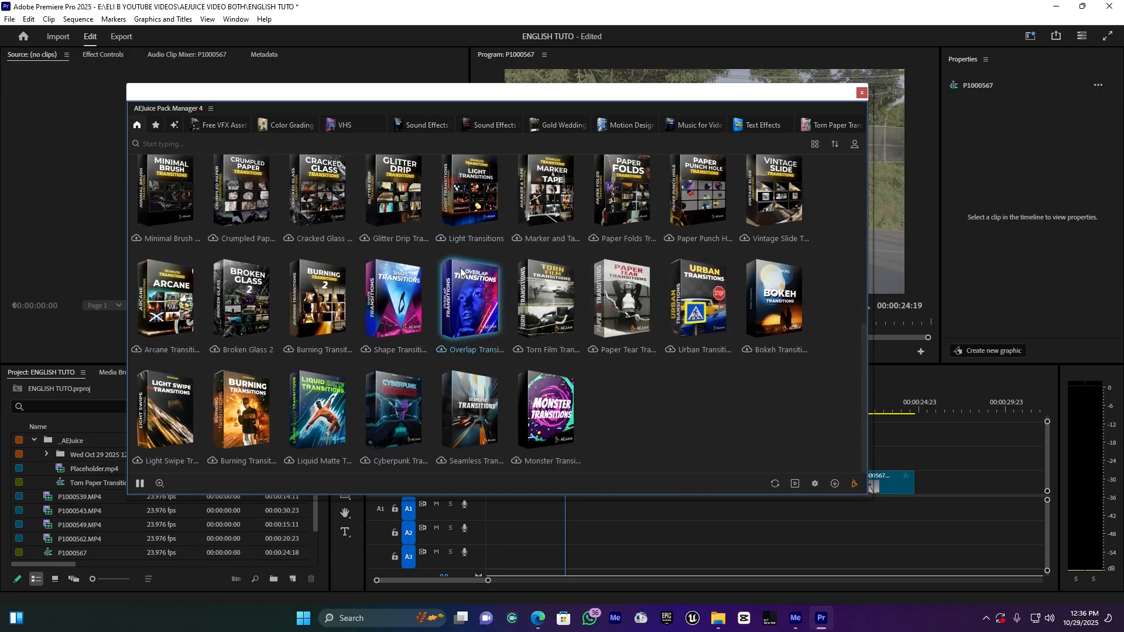
{"action": "mouse_move", "coordinate": [461, 270]}
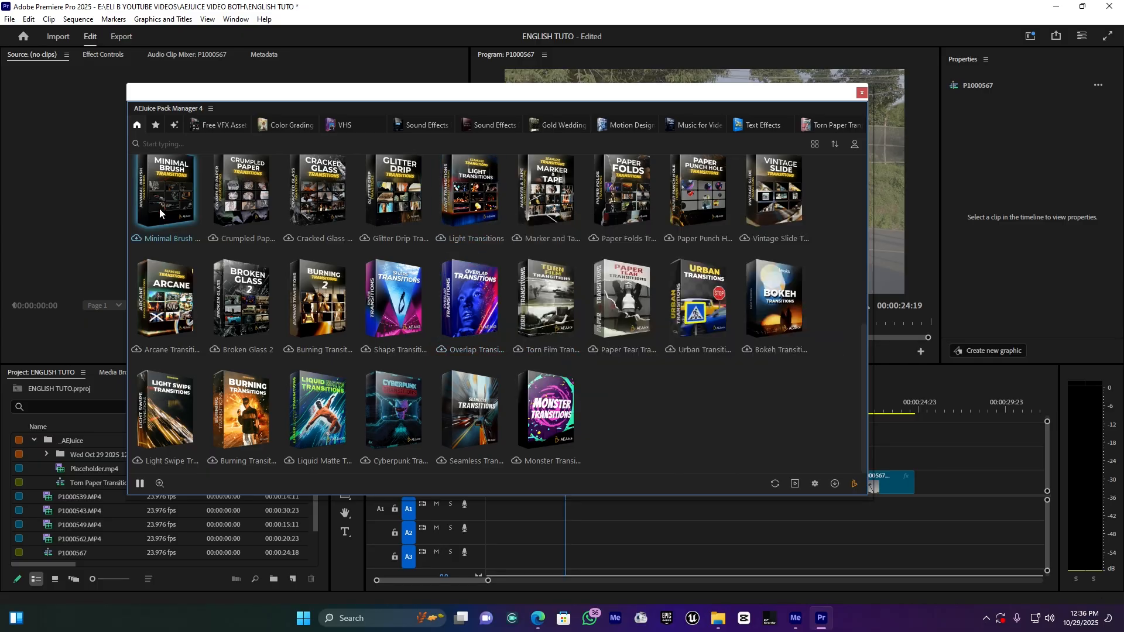
Filter the packs to SFX, open the Music for Video pack and look through its list of music categories
{"action": "left_click", "coordinate": [138, 126]}
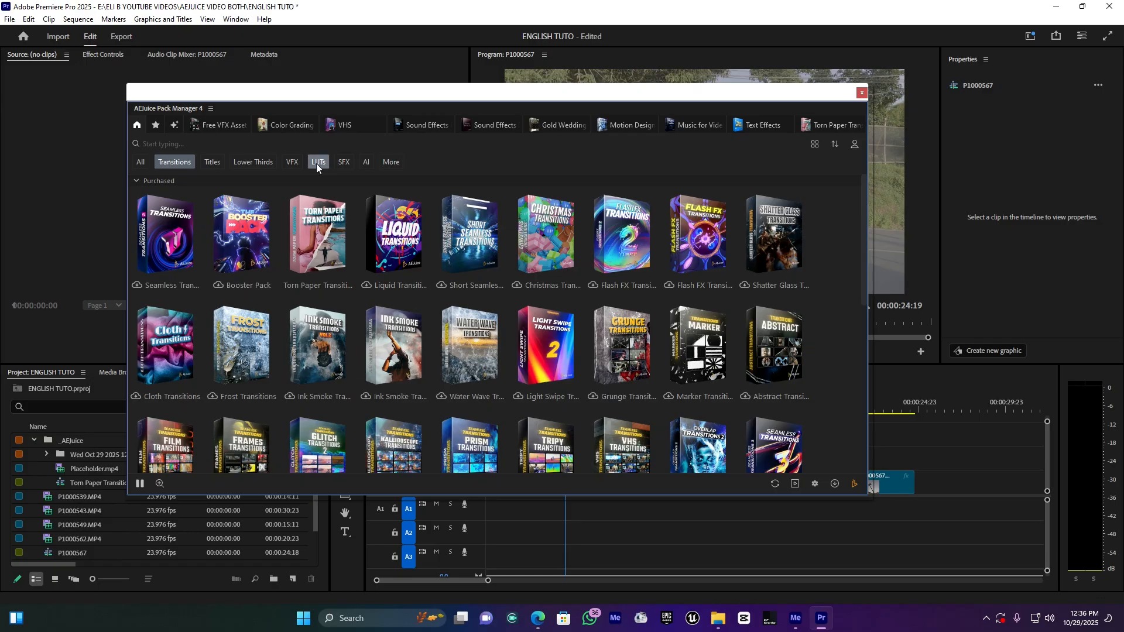
{"action": "left_click", "coordinate": [341, 162]}
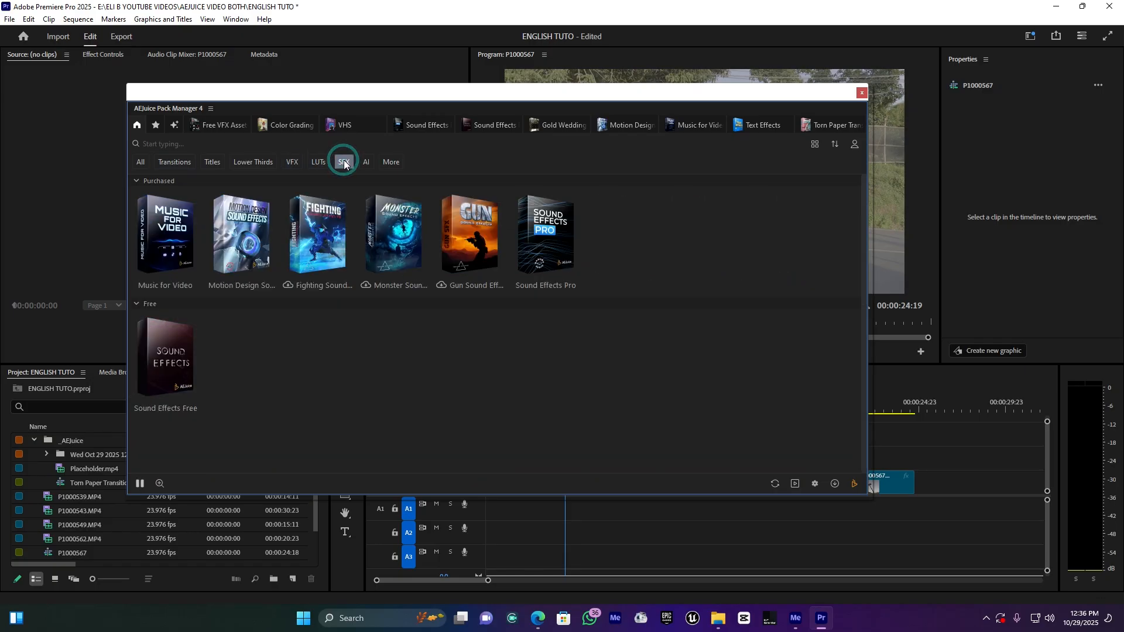
{"action": "left_click", "coordinate": [166, 223]}
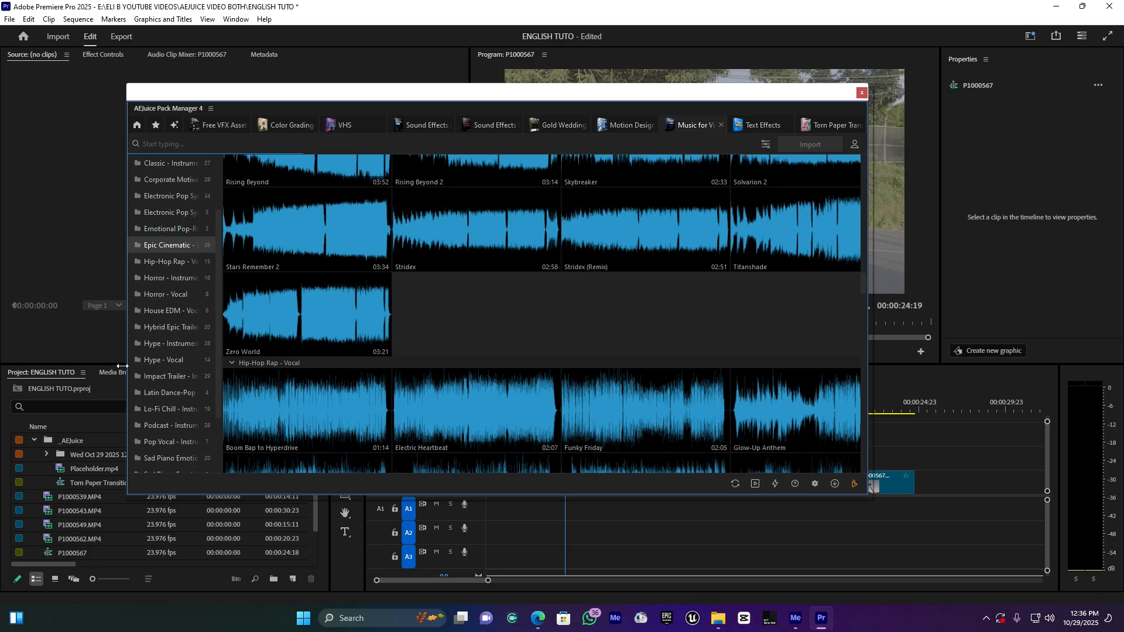
{"action": "scroll", "coordinate": [177, 443], "scroll_direction": "down", "scroll_amount": 3}
{"action": "scroll", "coordinate": [184, 439], "scroll_direction": "down", "scroll_amount": 2}
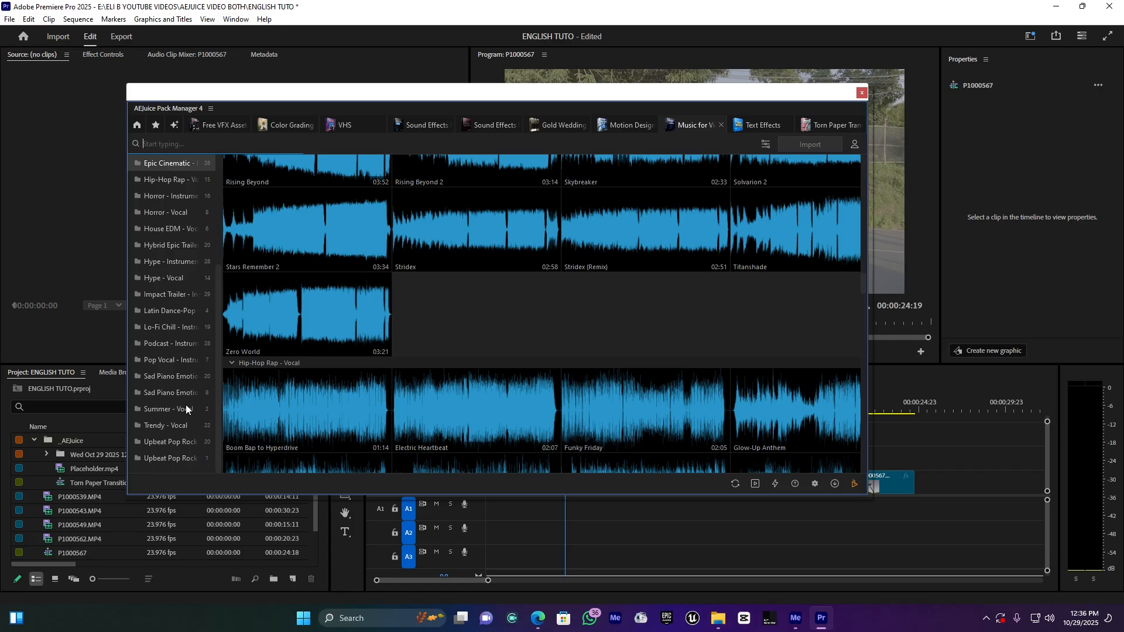
Move the Pack Manager clear of the timeline and preview several tracks in the Hip-Hop Rap - Vocal category
{"action": "left_click_drag", "start_coordinate": [675, 93], "coordinate": [620, 38]}
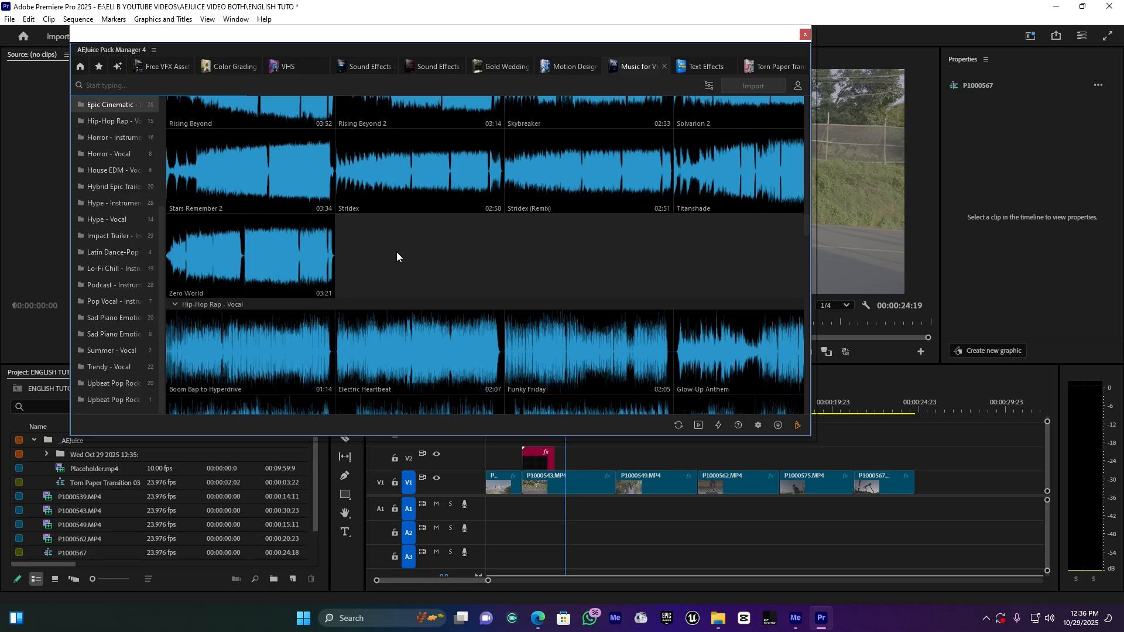
{"action": "left_click", "coordinate": [107, 123]}
{"action": "mouse_move", "coordinate": [286, 157]}
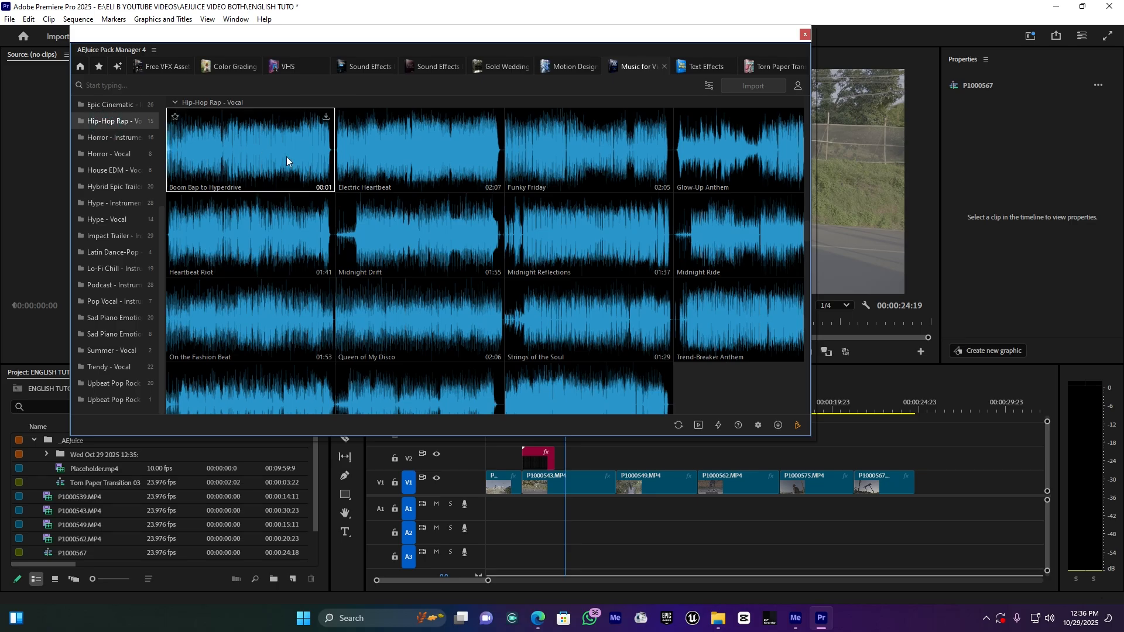
{"action": "mouse_move", "coordinate": [451, 156]}
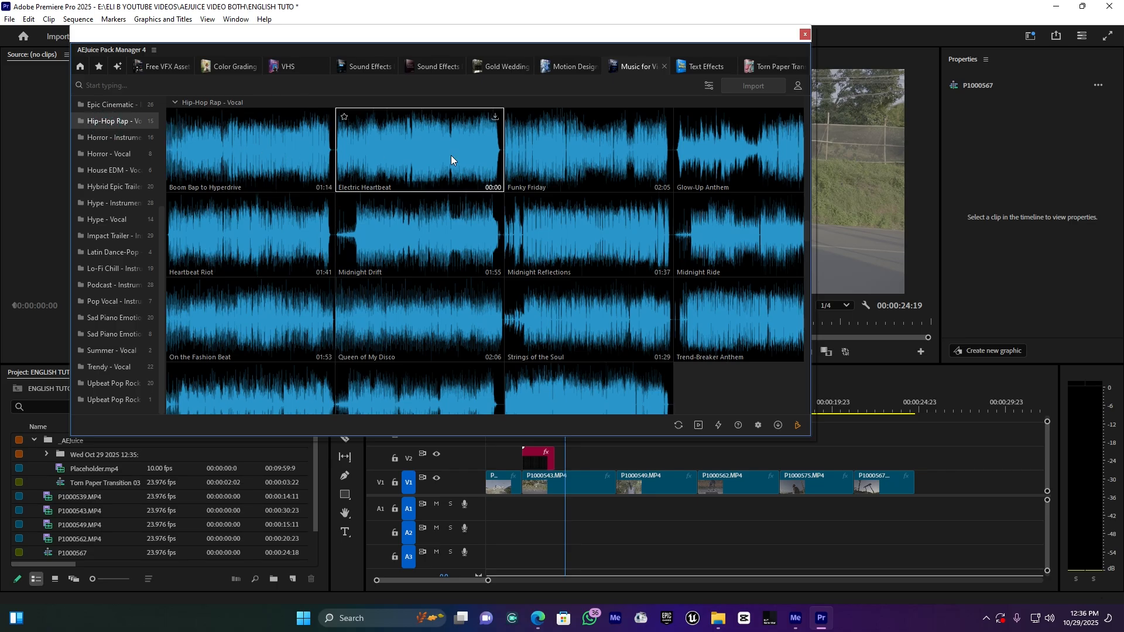
{"action": "mouse_move", "coordinate": [561, 156]}
{"action": "mouse_move", "coordinate": [571, 220]}
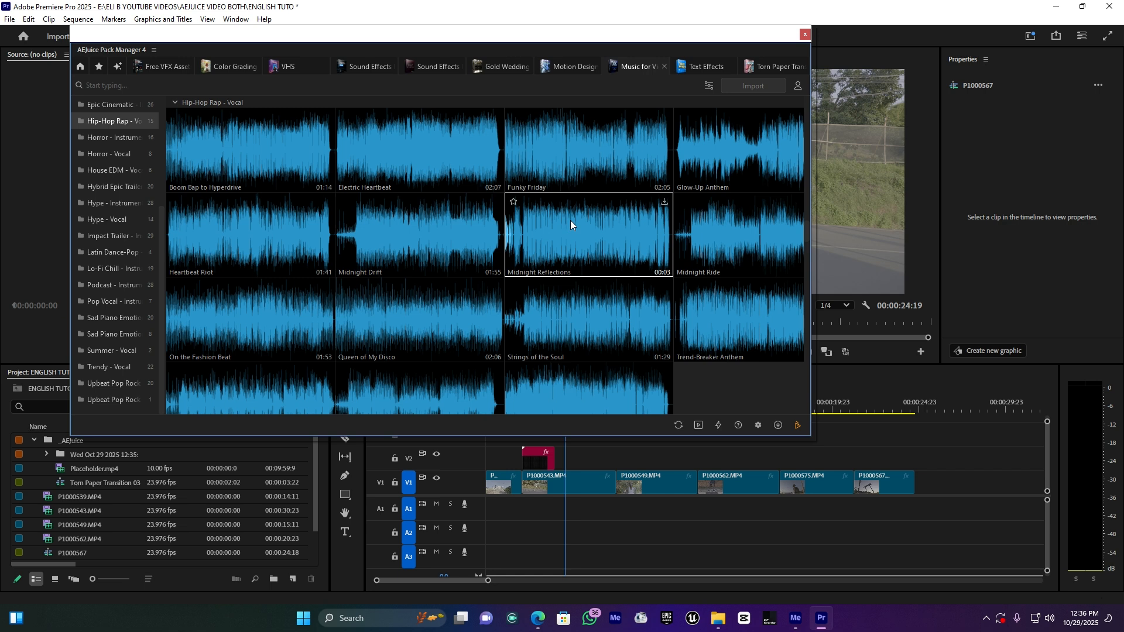
Import Quiet Storm from the Sad Piano Emotional - Vocal category and align the audio clip on A1 with the sequence start
{"action": "left_click", "coordinate": [109, 334]}
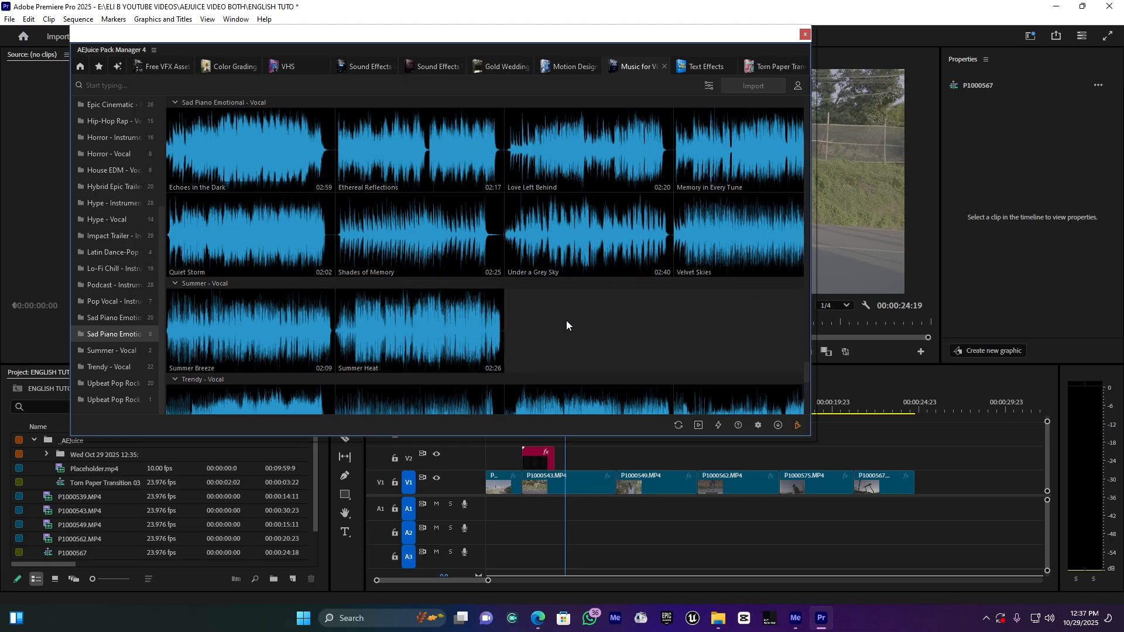
{"action": "left_click", "coordinate": [270, 251]}
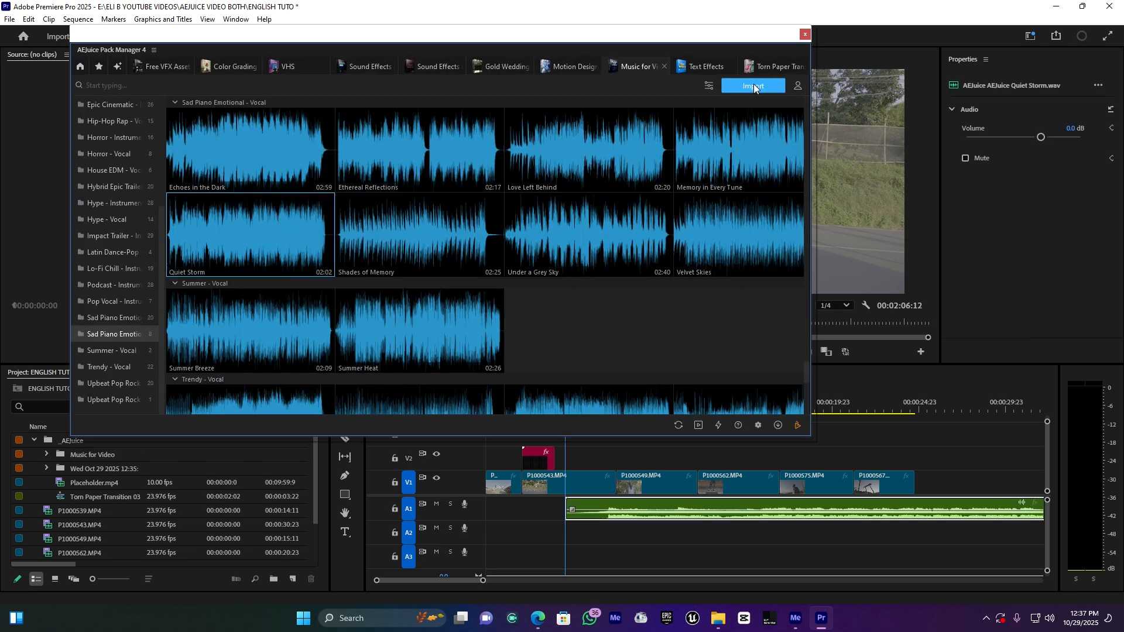
{"action": "left_click_drag", "start_coordinate": [741, 36], "coordinate": [239, 91]}
{"action": "left_click_drag", "start_coordinate": [550, 404], "coordinate": [481, 409]}
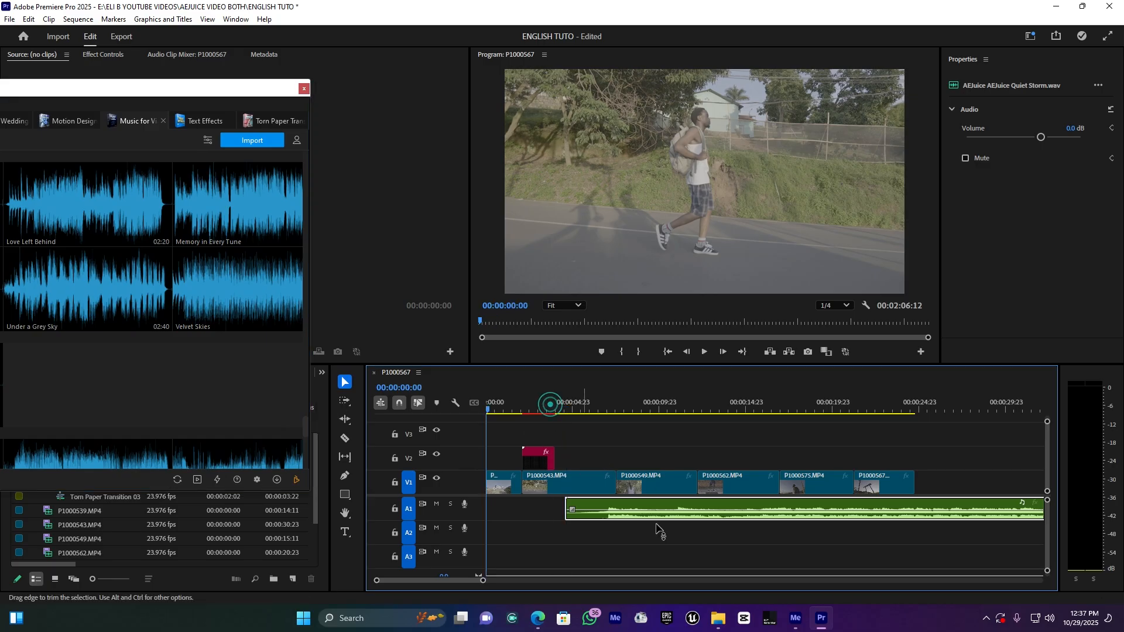
{"action": "left_click_drag", "start_coordinate": [733, 504], "coordinate": [620, 507]}
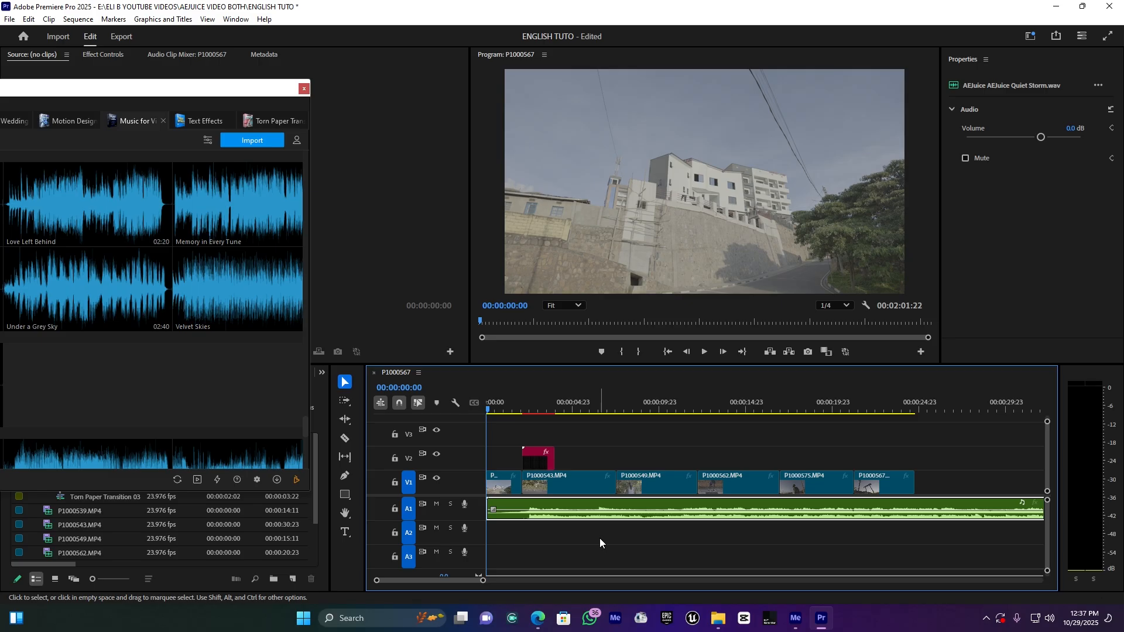
Play the sequence with the music, cut the Quiet Storm clip slightly past the last video clip and delete the remainder
{"action": "key", "text": "space"}
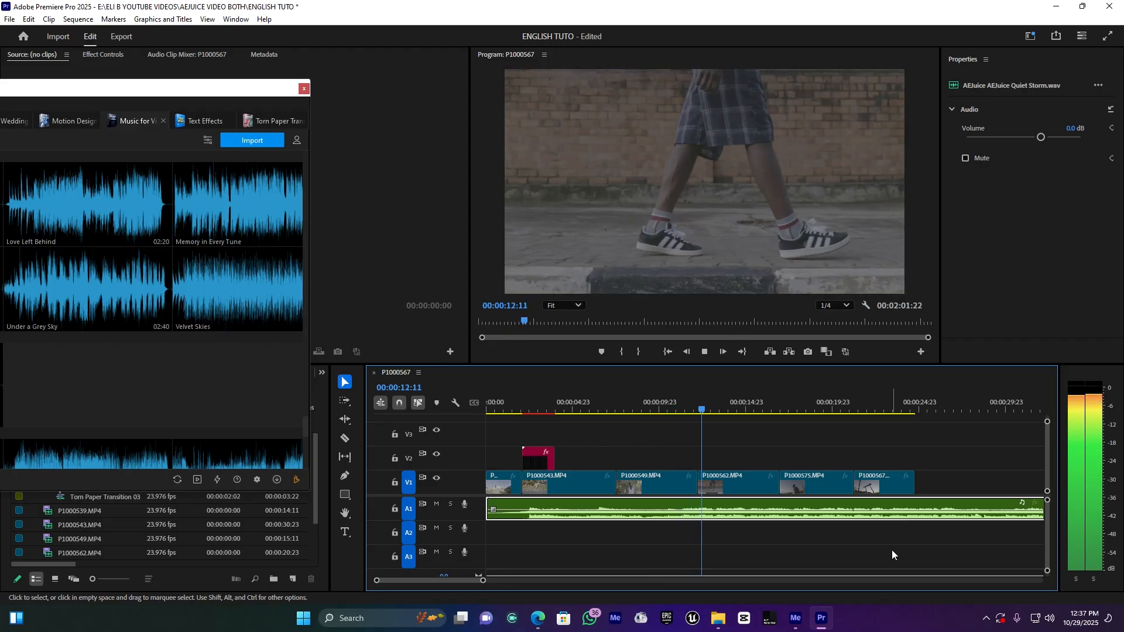
{"action": "key", "text": "space"}
{"action": "key", "text": "c"}
{"action": "left_click", "coordinate": [947, 507]}
{"action": "key", "text": "v"}
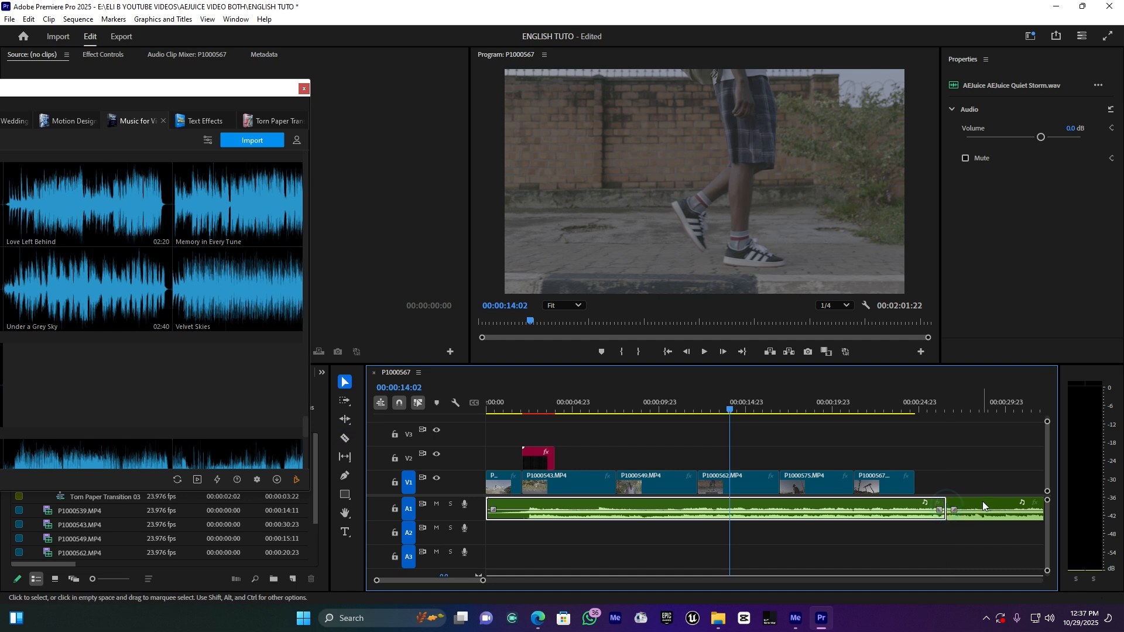
{"action": "left_click", "coordinate": [982, 501]}
{"action": "key", "text": "Delete"}
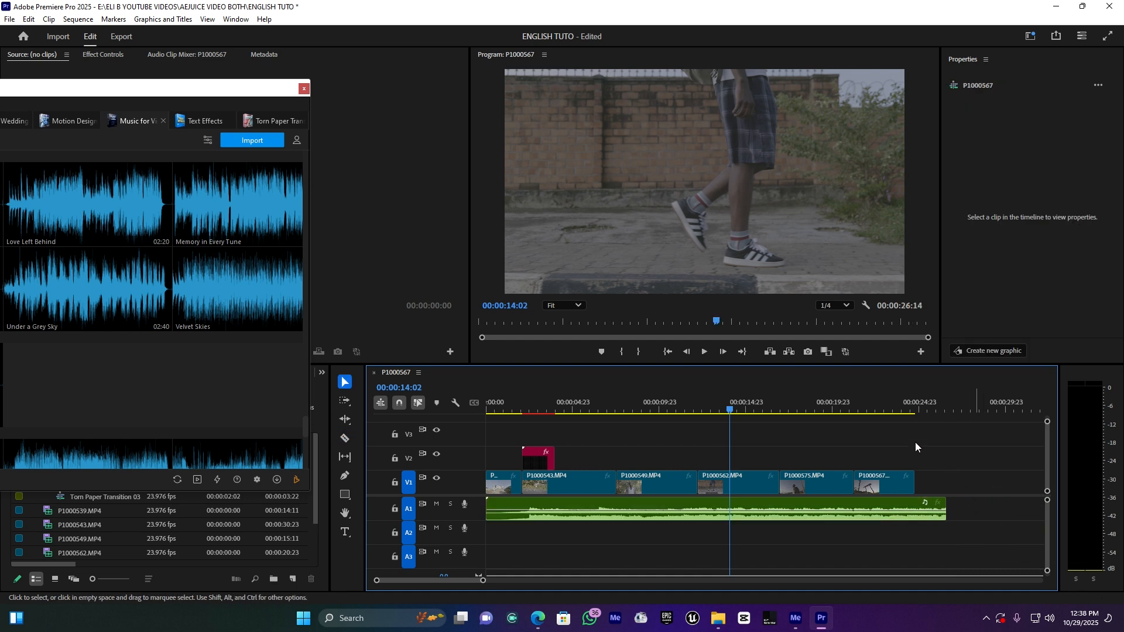
Fade out the Quiet Storm audio with a volume keyframe at 00:00:23:15 and a lowered one near the clip's end, and play it back
{"action": "left_click", "coordinate": [896, 407]}
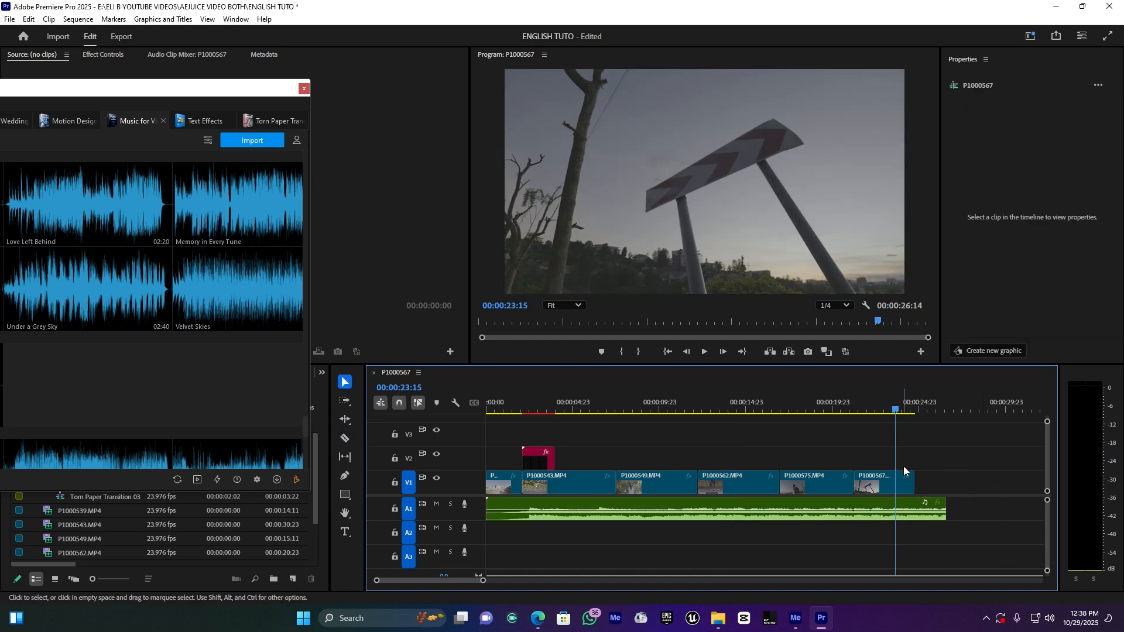
{"action": "left_click", "coordinate": [904, 504]}
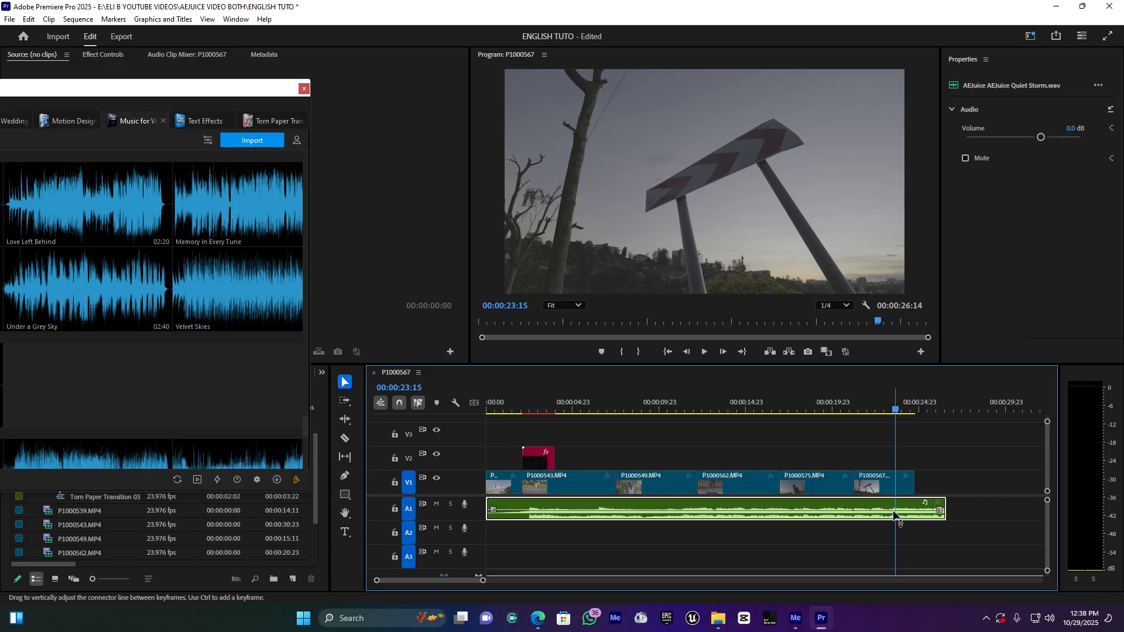
{"action": "left_click", "coordinate": [345, 475]}
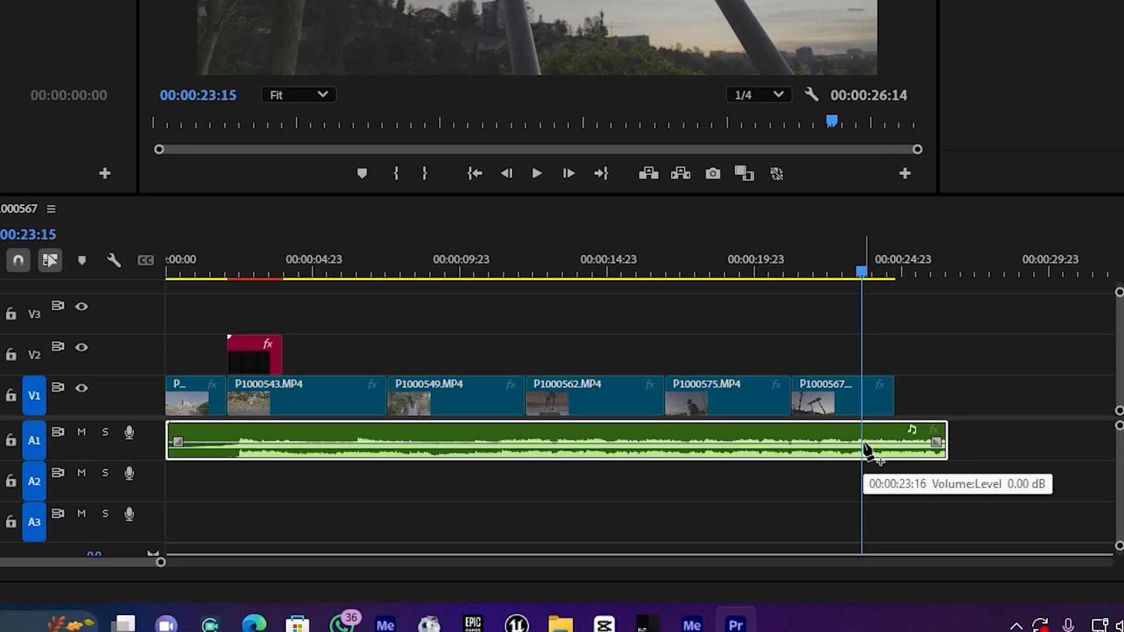
{"action": "left_click", "coordinate": [864, 443]}
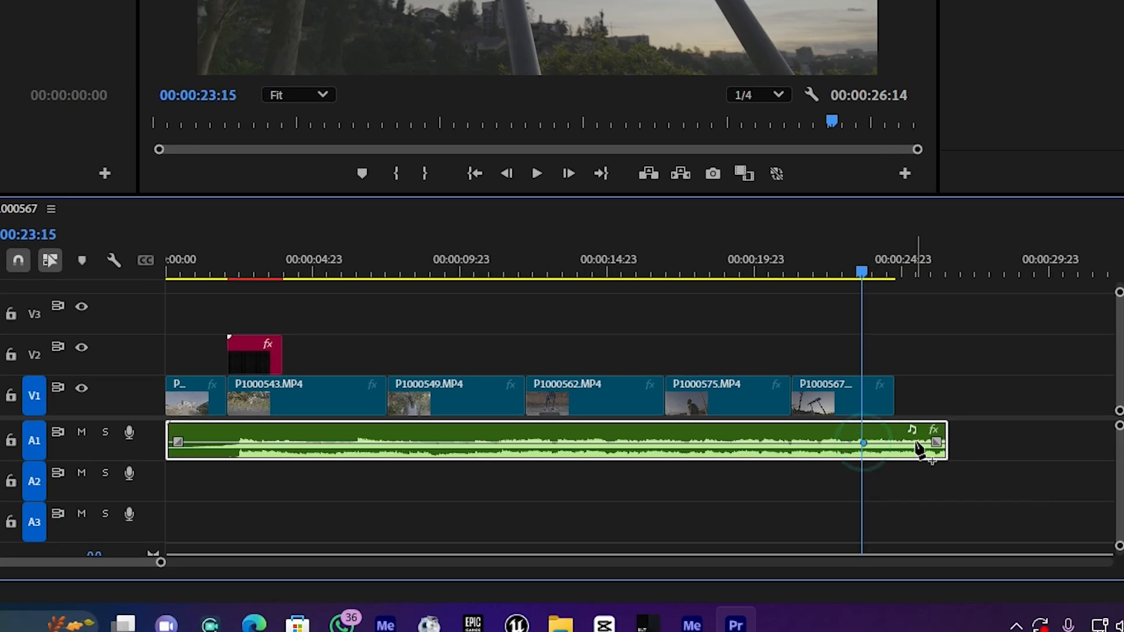
{"action": "left_click_drag", "start_coordinate": [917, 443], "coordinate": [917, 454]}
{"action": "key", "text": "space"}
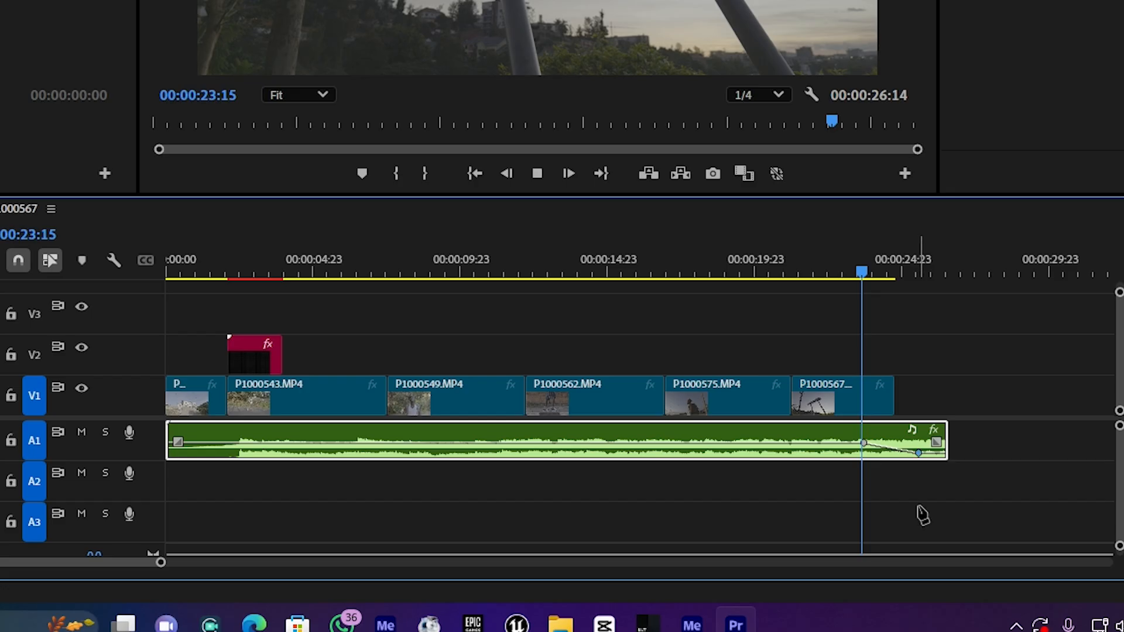
{"action": "key", "text": "space"}
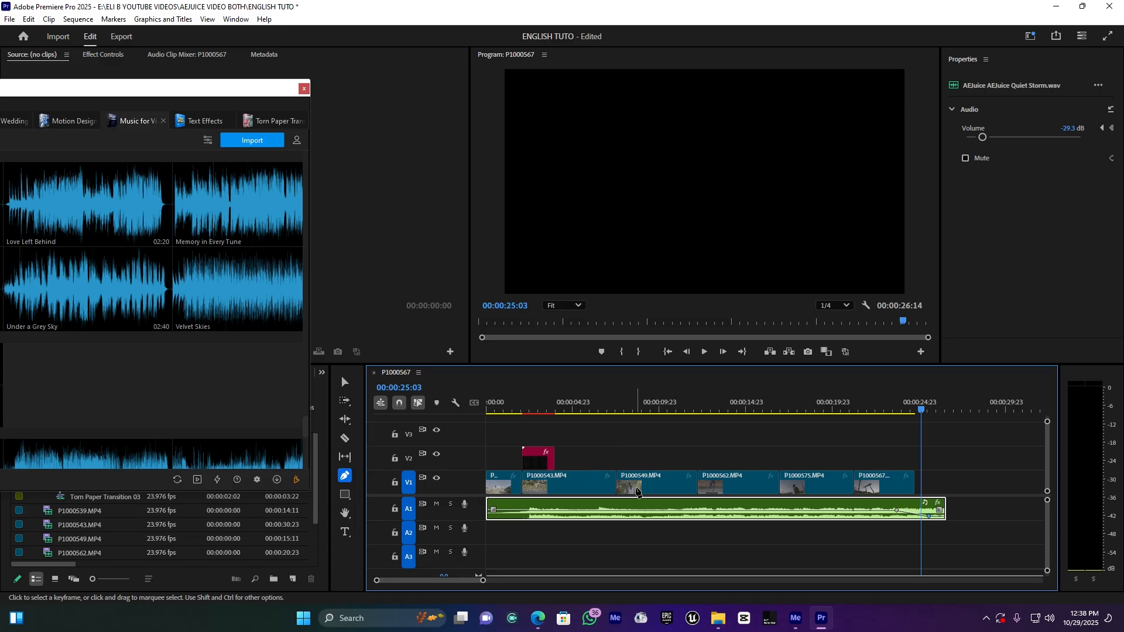
Bring the Pack Manager back to the centre, return to its home page and browse the Titles packs
{"action": "left_click_drag", "start_coordinate": [187, 93], "coordinate": [820, 77]}
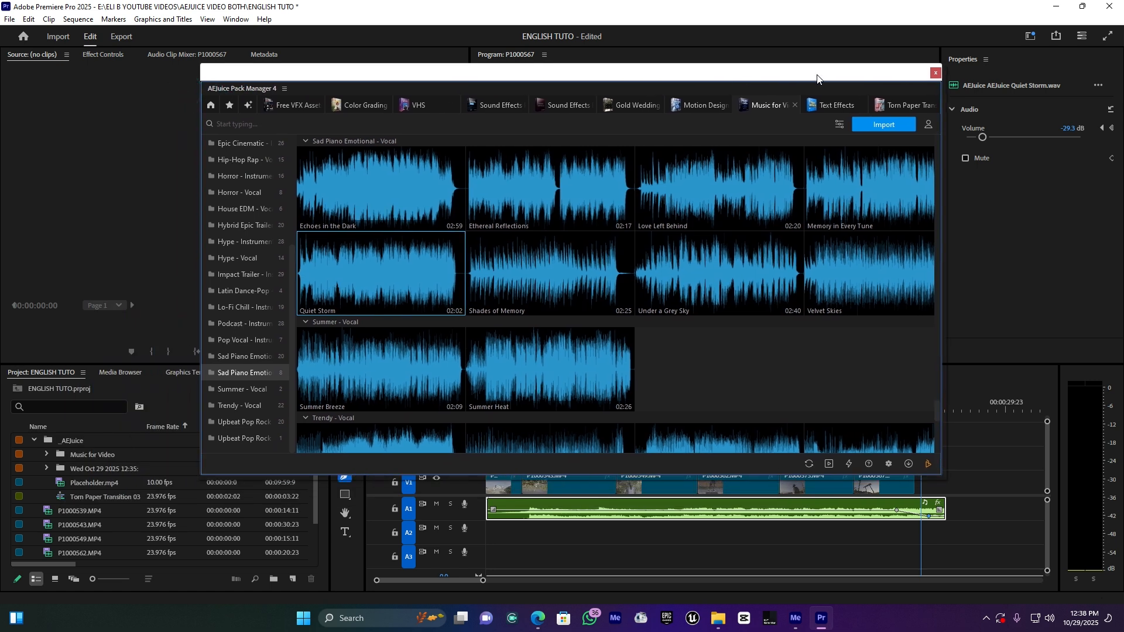
{"action": "left_click", "coordinate": [208, 108]}
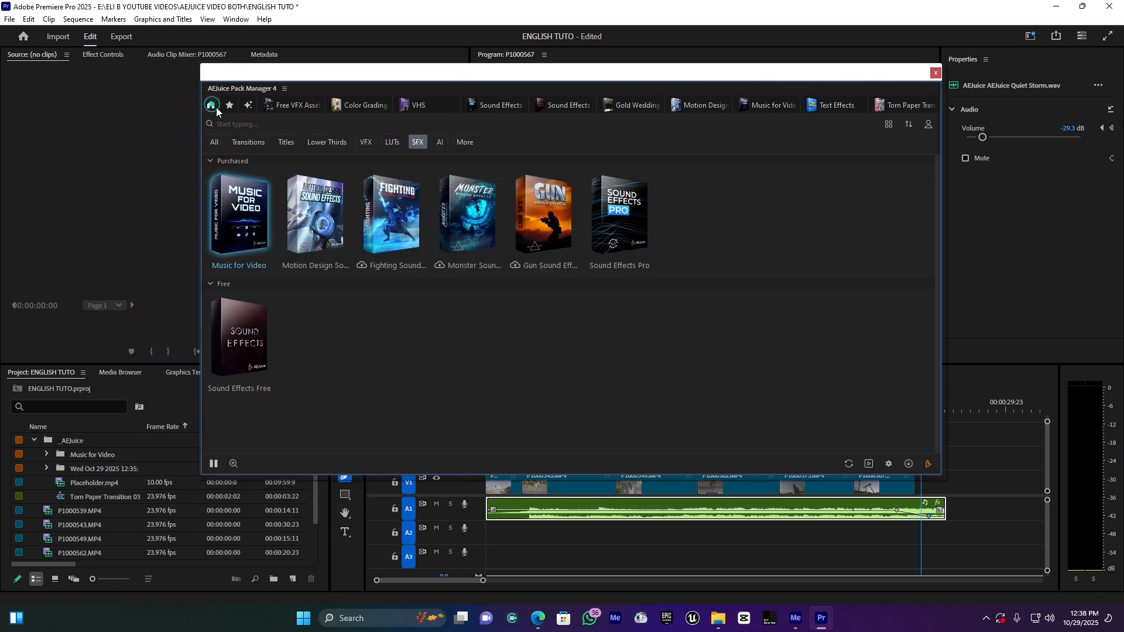
{"action": "left_click", "coordinate": [286, 142]}
{"action": "scroll", "coordinate": [580, 300], "scroll_direction": "down", "scroll_amount": 10}
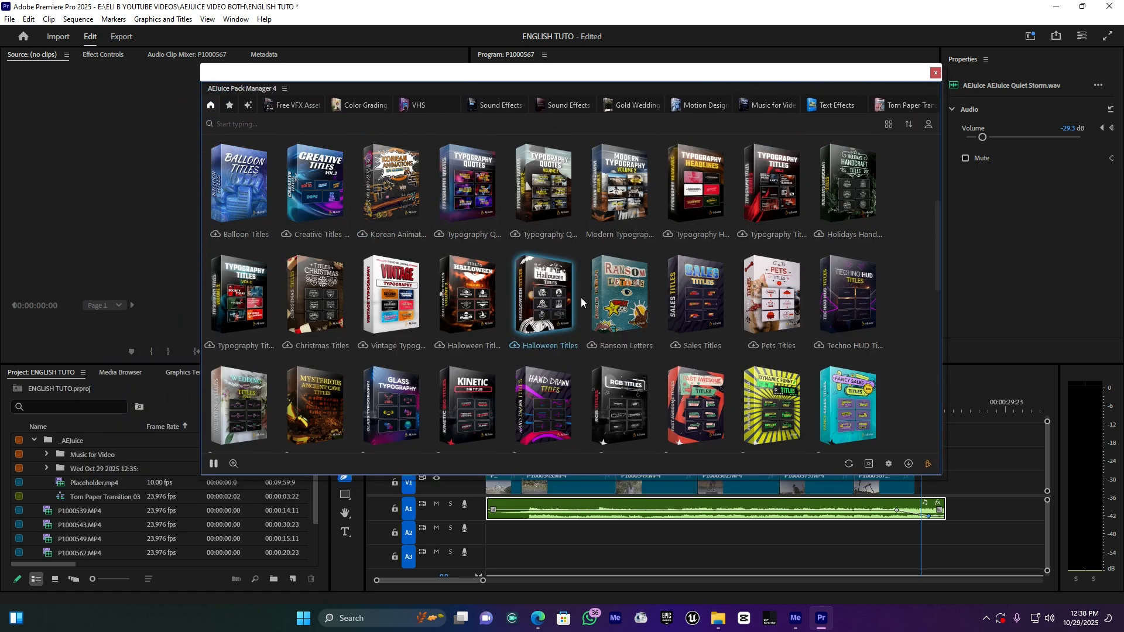
{"action": "scroll", "coordinate": [579, 303], "scroll_direction": "down", "scroll_amount": 2}
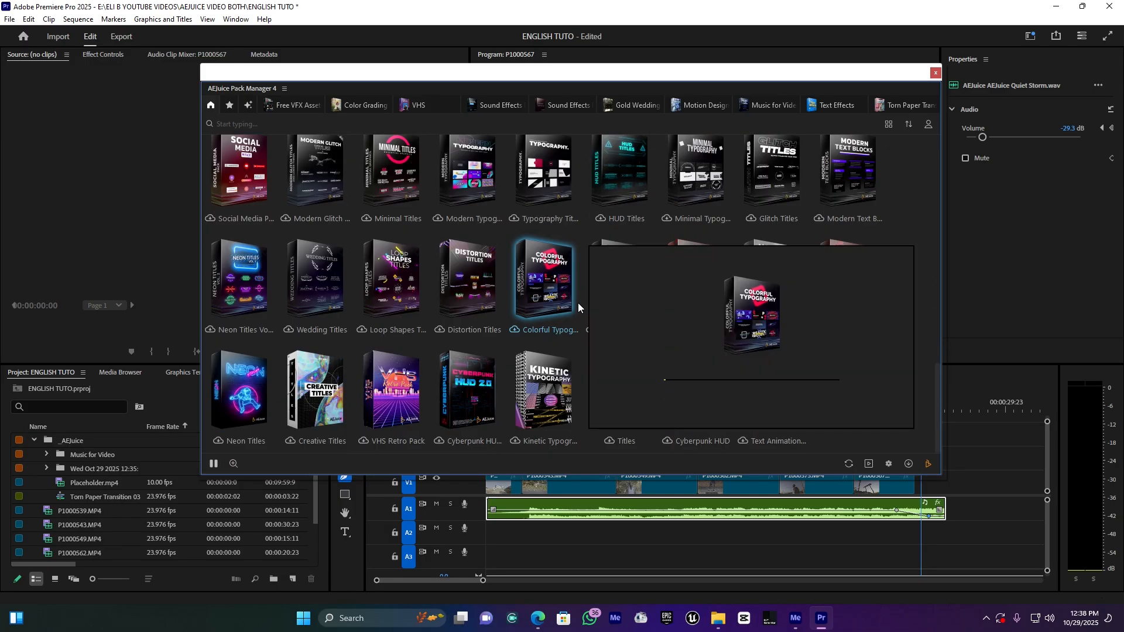
{"action": "scroll", "coordinate": [577, 303], "scroll_direction": "up", "scroll_amount": 5}
{"action": "scroll", "coordinate": [565, 298], "scroll_direction": "up", "scroll_amount": 5}
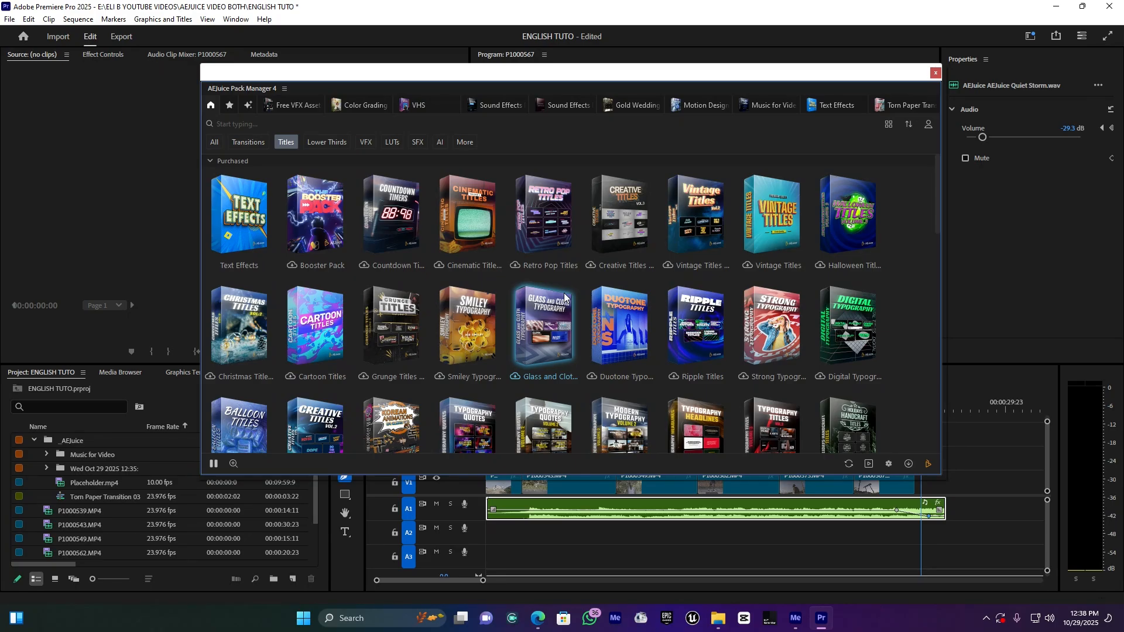
Import 3D Style 21 from the Text Effect 3D category of the Text Effects pack onto V2 at 00:00:05:16
{"action": "left_click", "coordinate": [242, 229]}
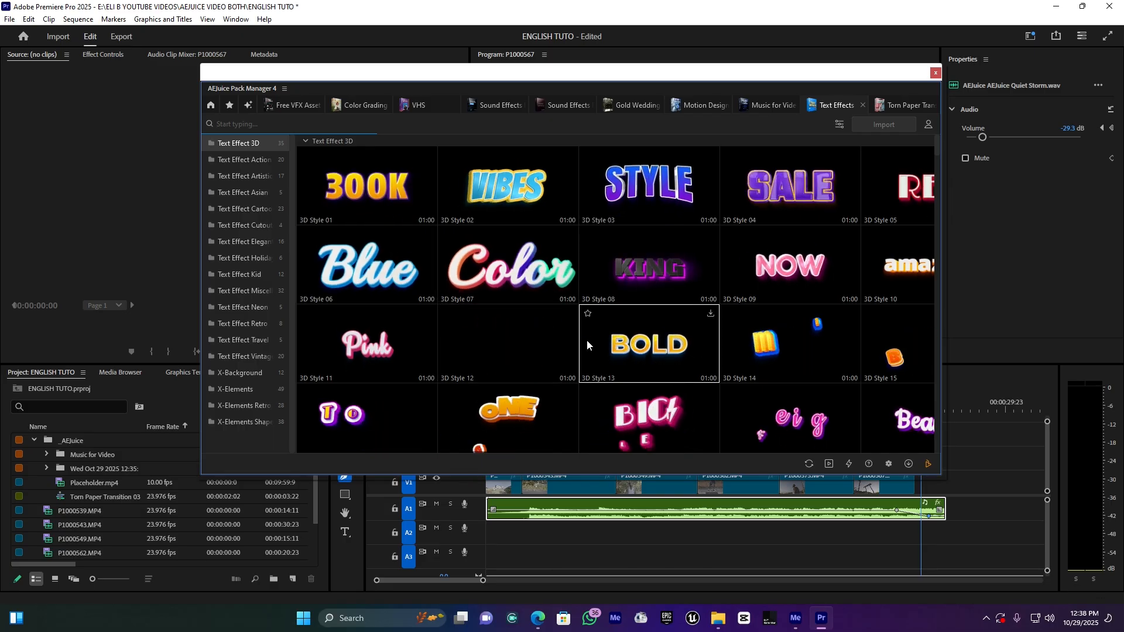
{"action": "scroll", "coordinate": [611, 363], "scroll_direction": "down", "scroll_amount": 2}
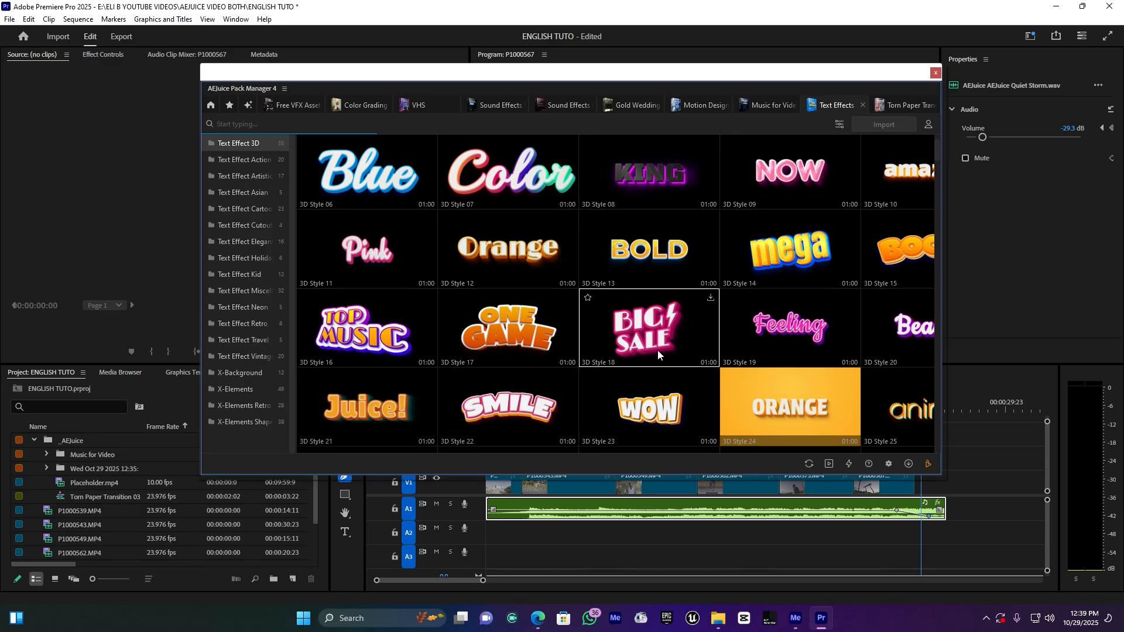
{"action": "scroll", "coordinate": [658, 350], "scroll_direction": "down", "scroll_amount": 1}
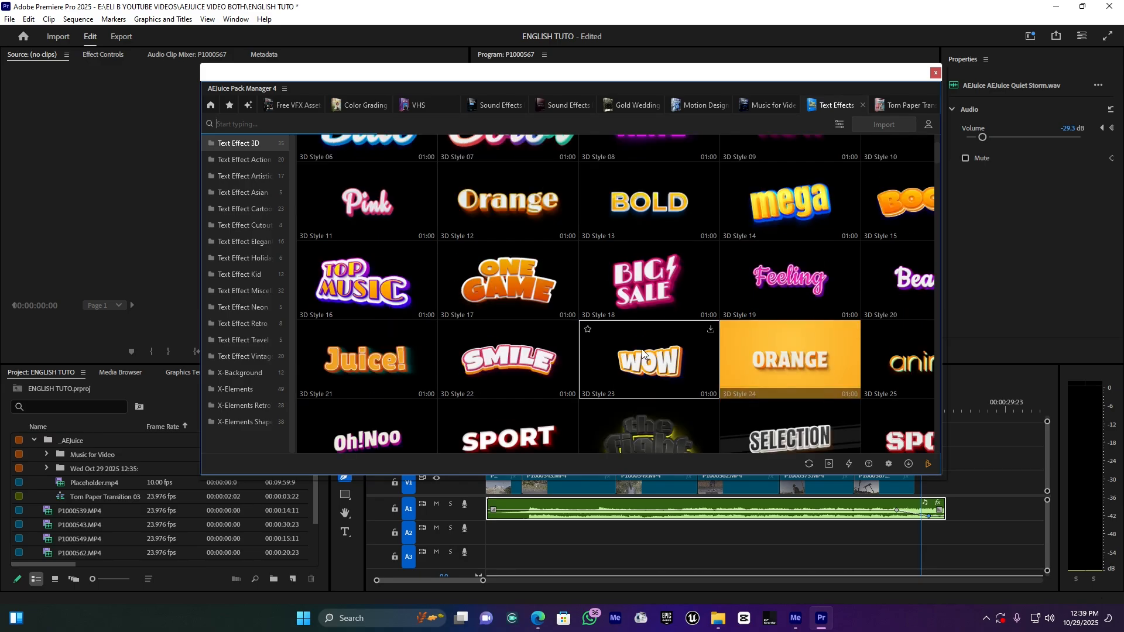
{"action": "left_click", "coordinate": [339, 355]}
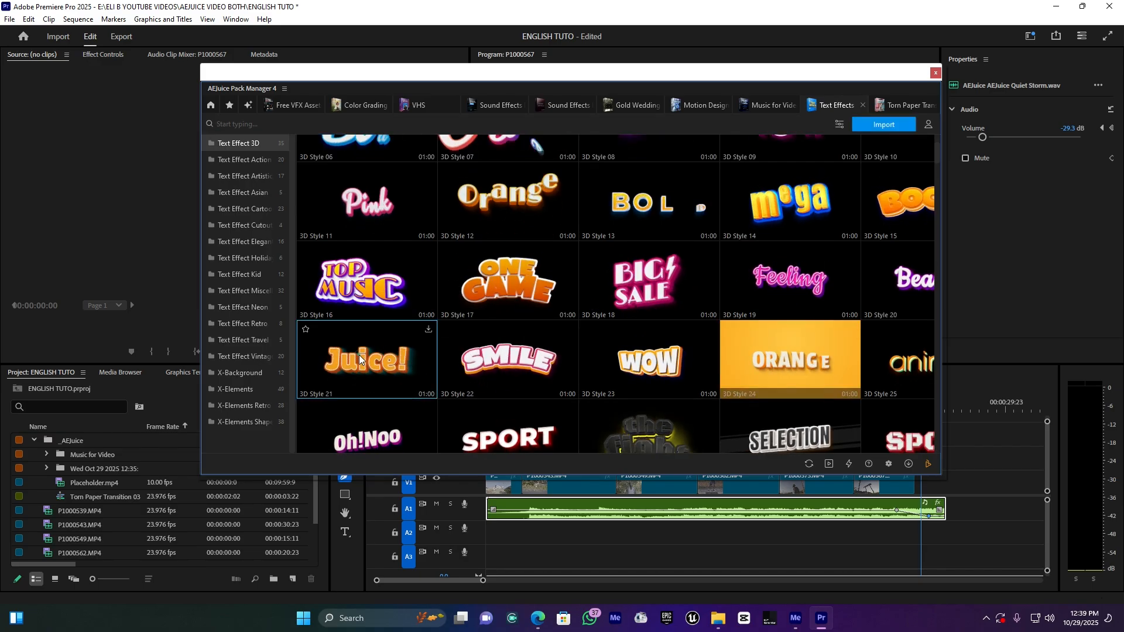
{"action": "left_click", "coordinate": [883, 124]}
{"action": "left_click", "coordinate": [583, 411]}
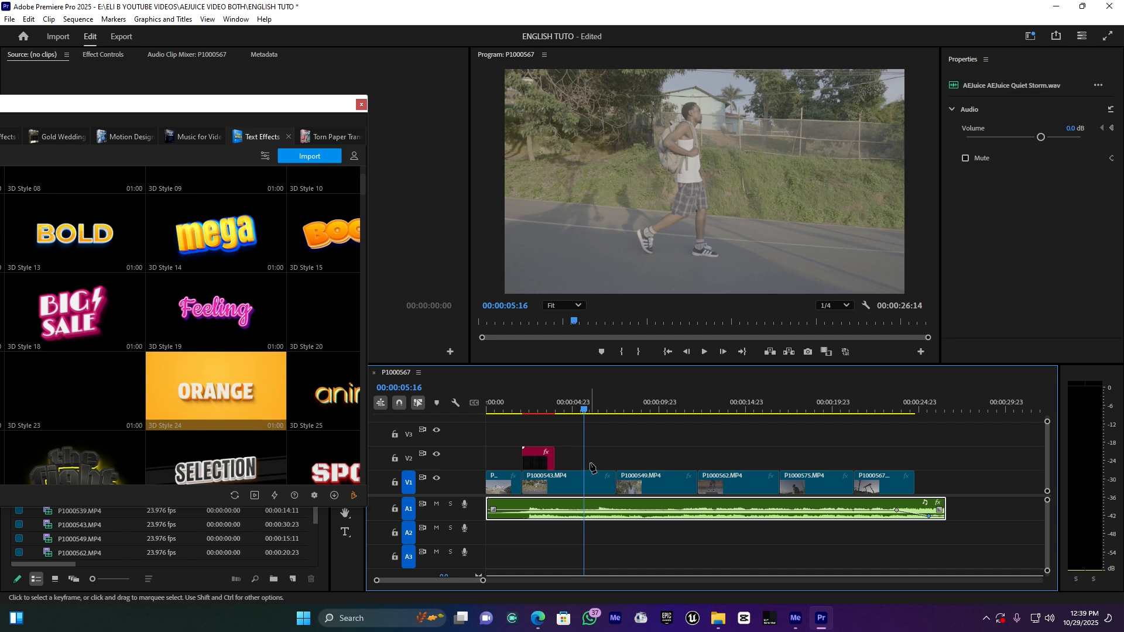
{"action": "left_click_drag", "start_coordinate": [265, 108], "coordinate": [769, 116]}
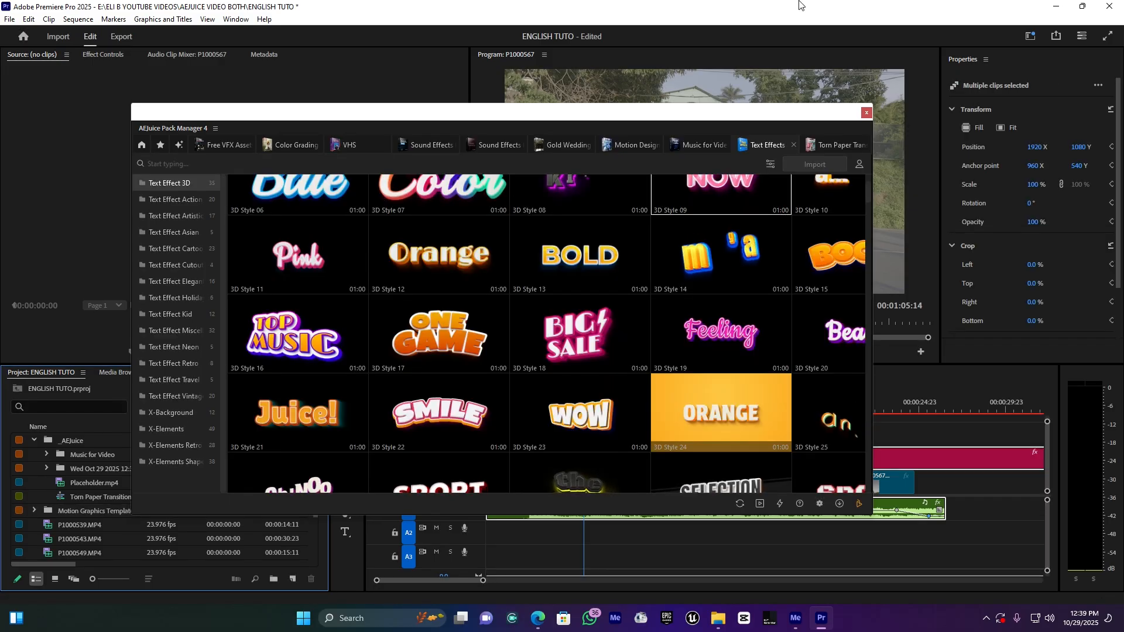
{"action": "left_click_drag", "start_coordinate": [779, 111], "coordinate": [279, 120]}
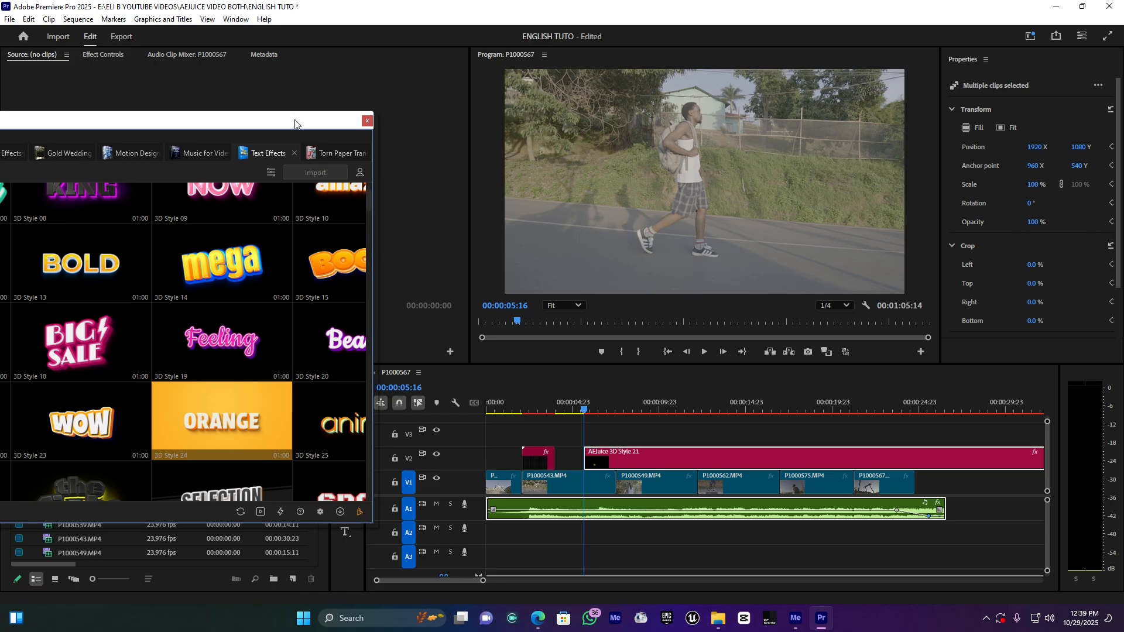
{"action": "left_click_drag", "start_coordinate": [295, 121], "coordinate": [215, 96]}
View the 3D Style 21 title at 00:00:08:20 and replace its Text 01 wording with CINEMATIC
{"action": "left_click", "coordinate": [344, 383]}
{"action": "left_click", "coordinate": [641, 409]}
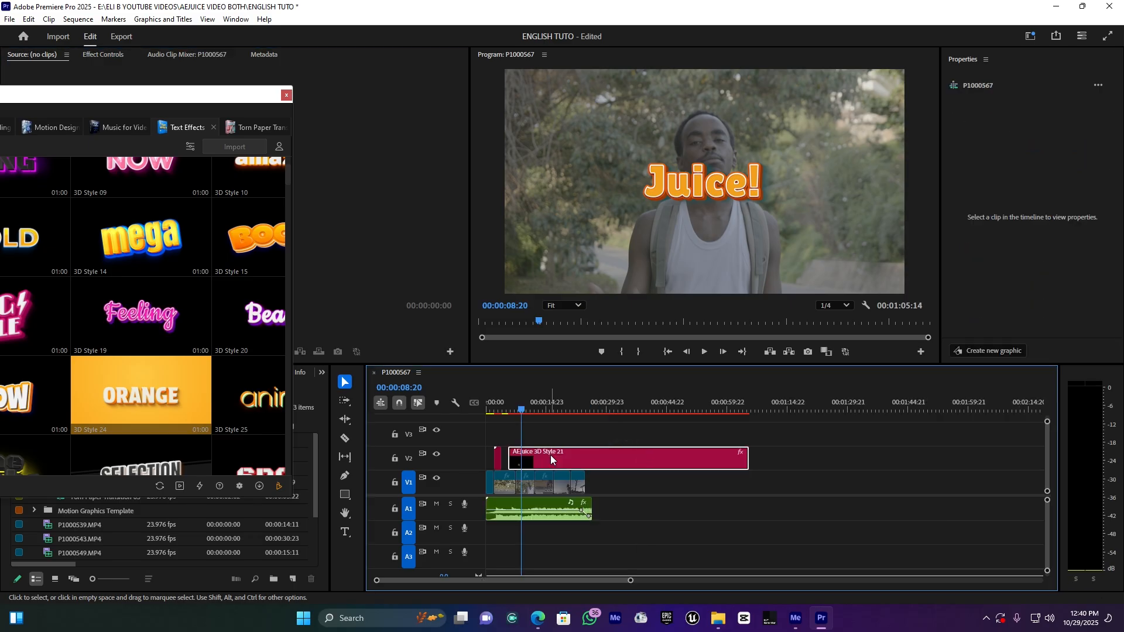
{"action": "double_click", "coordinate": [551, 455]}
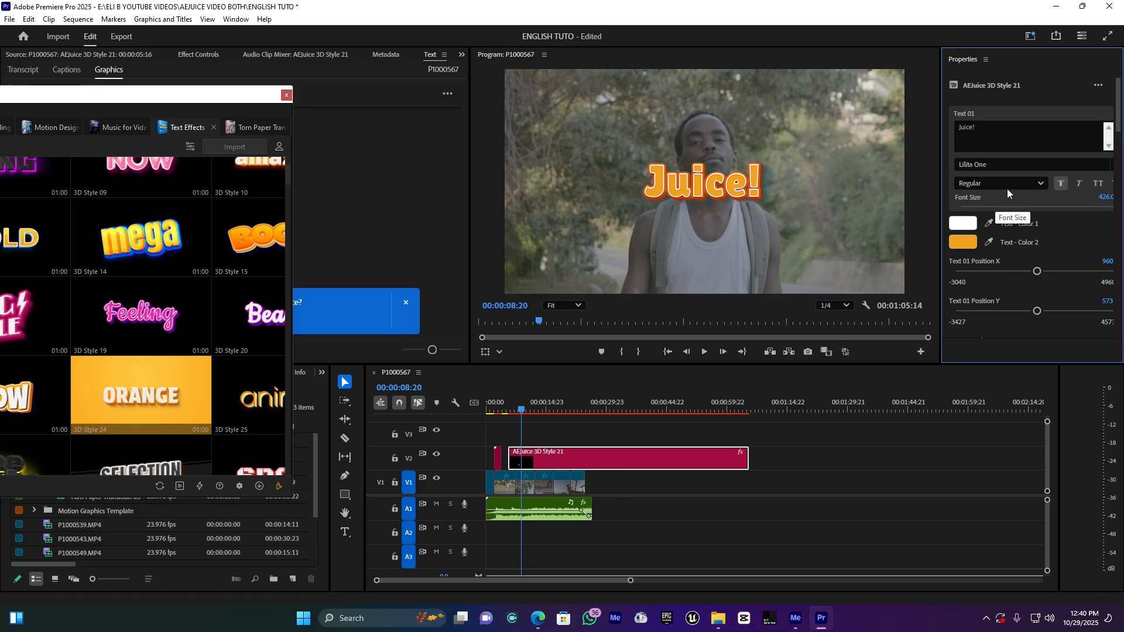
{"action": "double_click", "coordinate": [986, 135]}
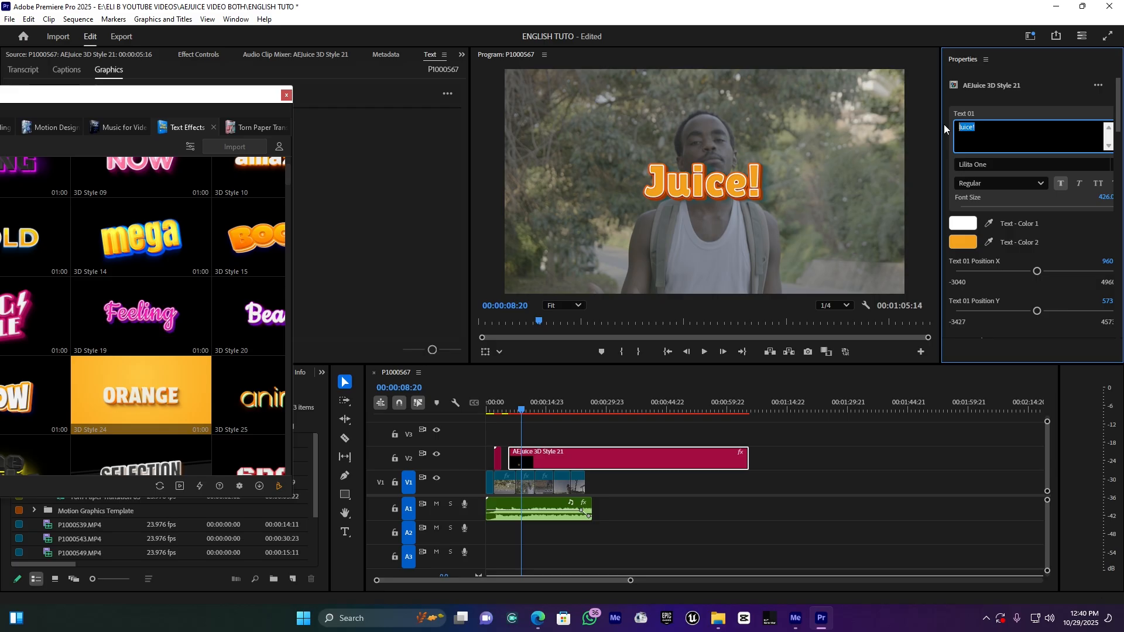
{"action": "type", "text": "CINEMAT"}
{"action": "left_click", "coordinate": [1013, 96]}
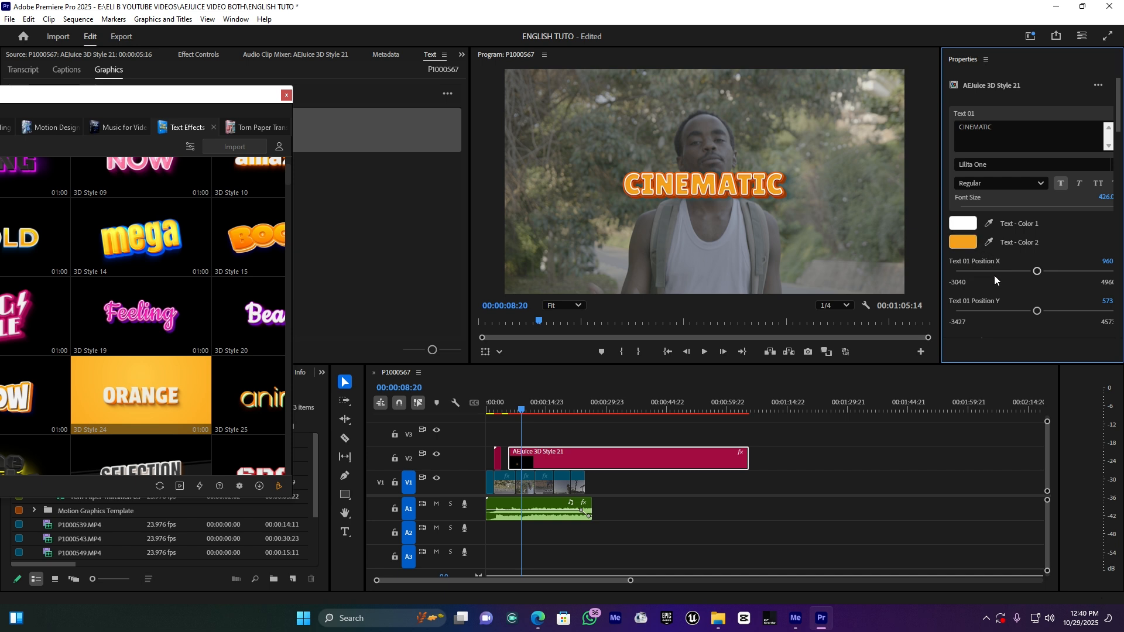
Try reducing the title's Text 01 Scale X to 9, undo it, and review the border and stroke settings
{"action": "scroll", "coordinate": [977, 286], "scroll_direction": "down", "scroll_amount": 1}
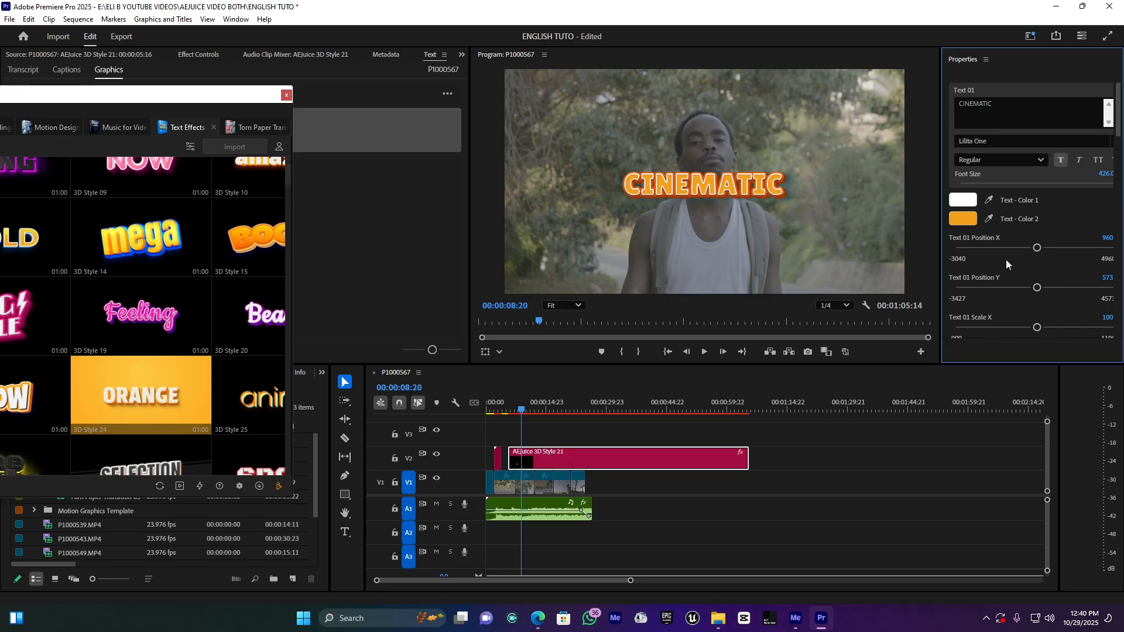
{"action": "scroll", "coordinate": [1006, 259], "scroll_direction": "down", "scroll_amount": 2}
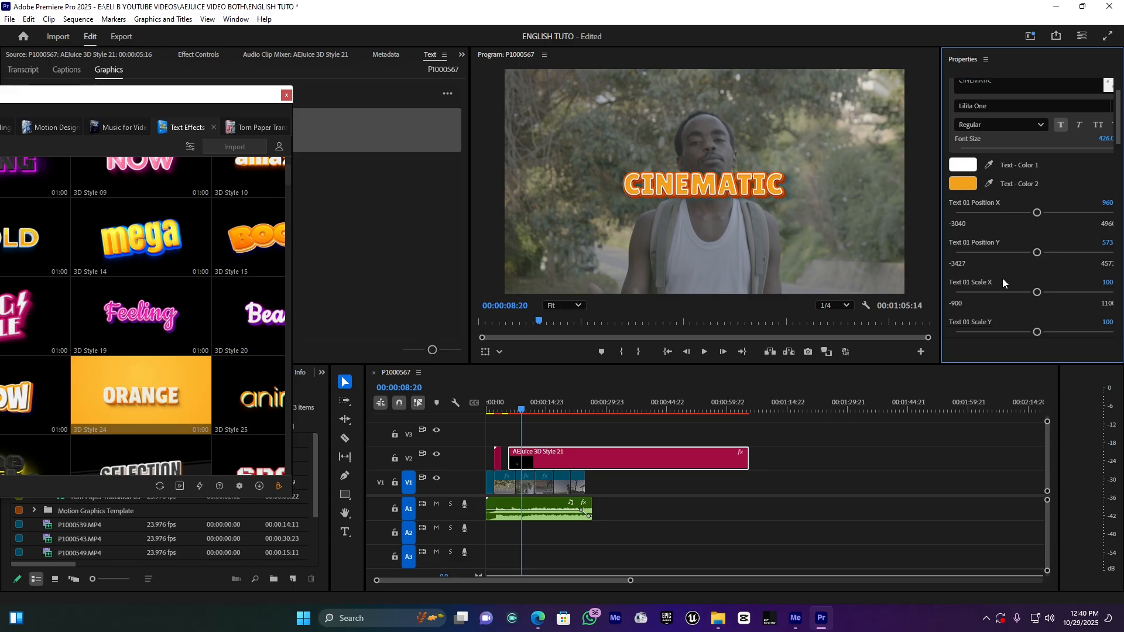
{"action": "left_click_drag", "start_coordinate": [1037, 282], "coordinate": [1030, 283]}
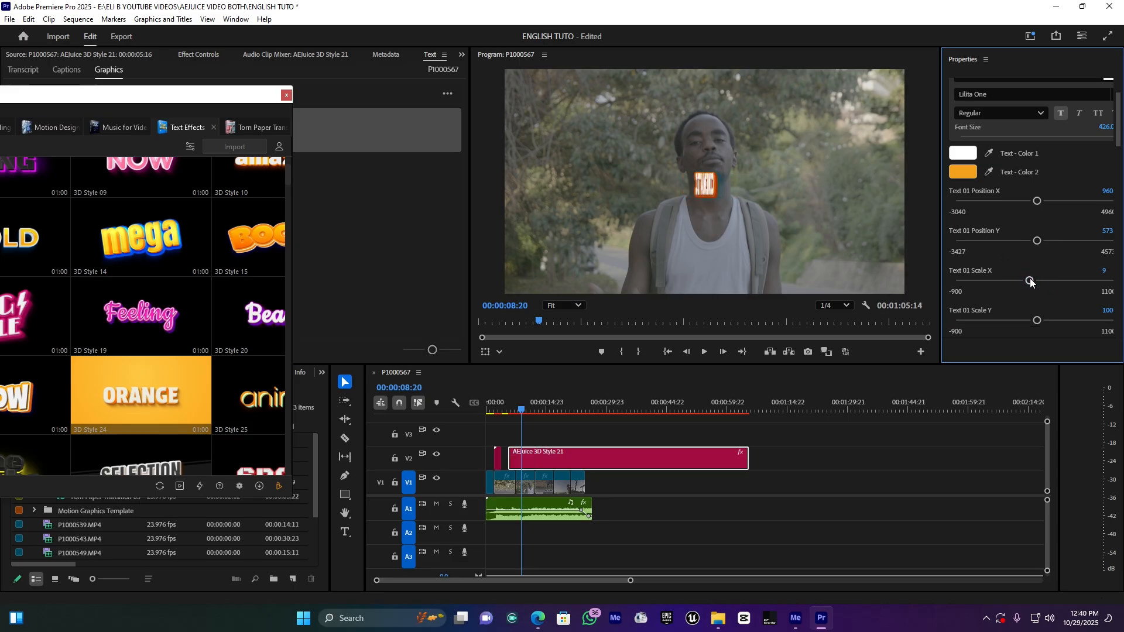
{"action": "key", "text": "ctrl+z"}
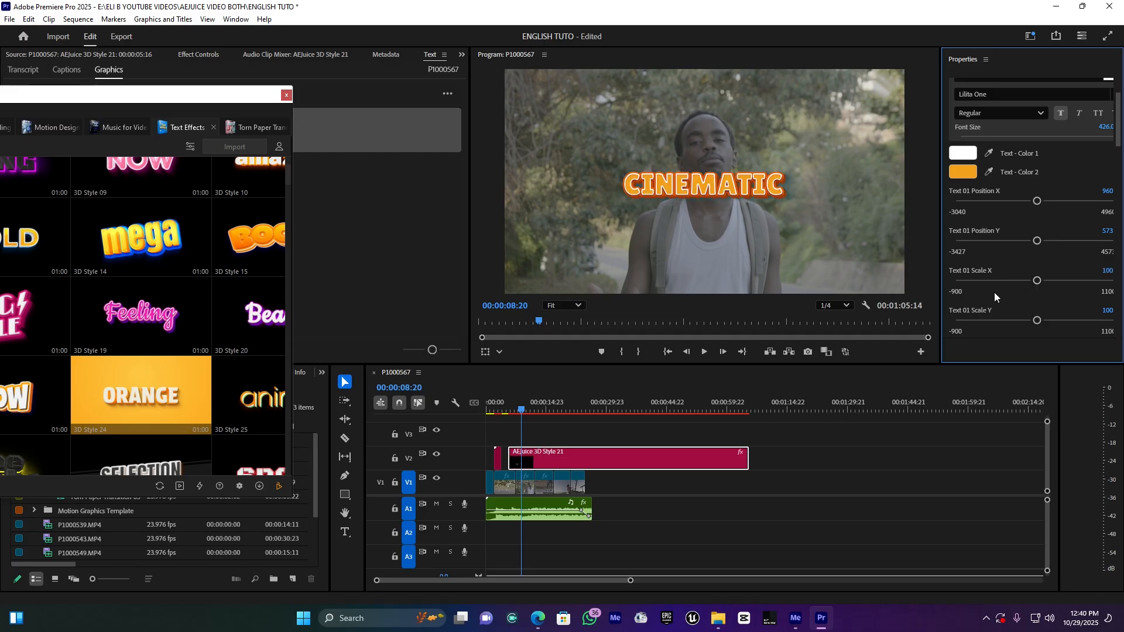
{"action": "scroll", "coordinate": [995, 297], "scroll_direction": "down", "scroll_amount": 5}
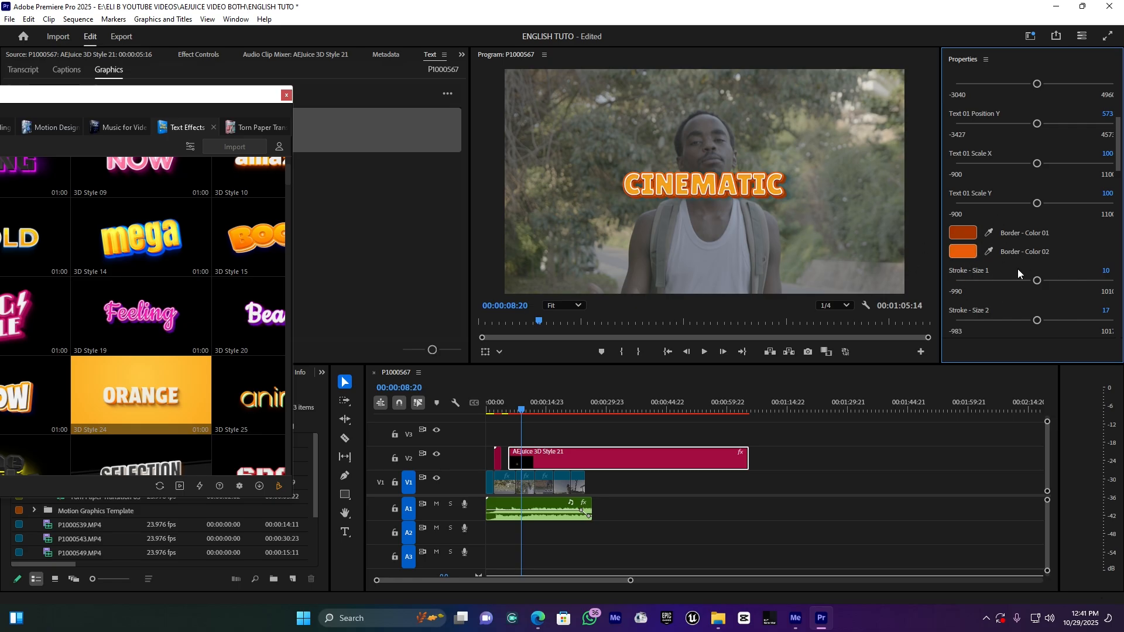
Trim the end of the CINEMATIC title clip back to 00:00:08:20 and play the title animation
{"action": "left_click_drag", "start_coordinate": [747, 460], "coordinate": [523, 473]}
{"action": "left_click_drag", "start_coordinate": [630, 581], "coordinate": [430, 580]}
{"action": "left_click", "coordinate": [570, 410]}
{"action": "key", "text": "space"}
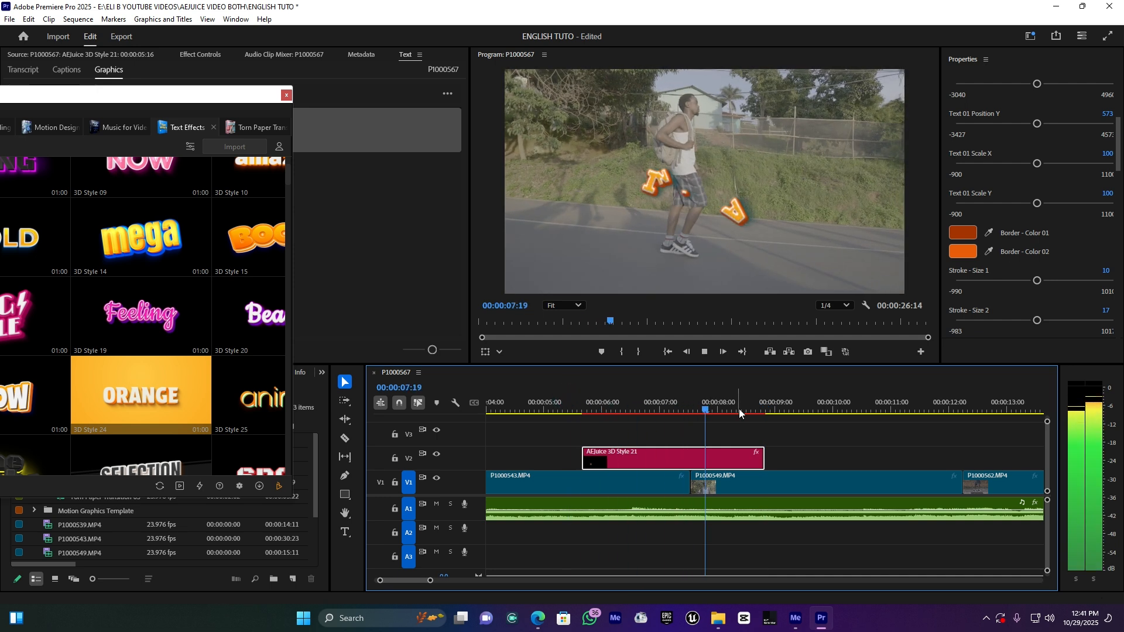
{"action": "key", "text": "space"}
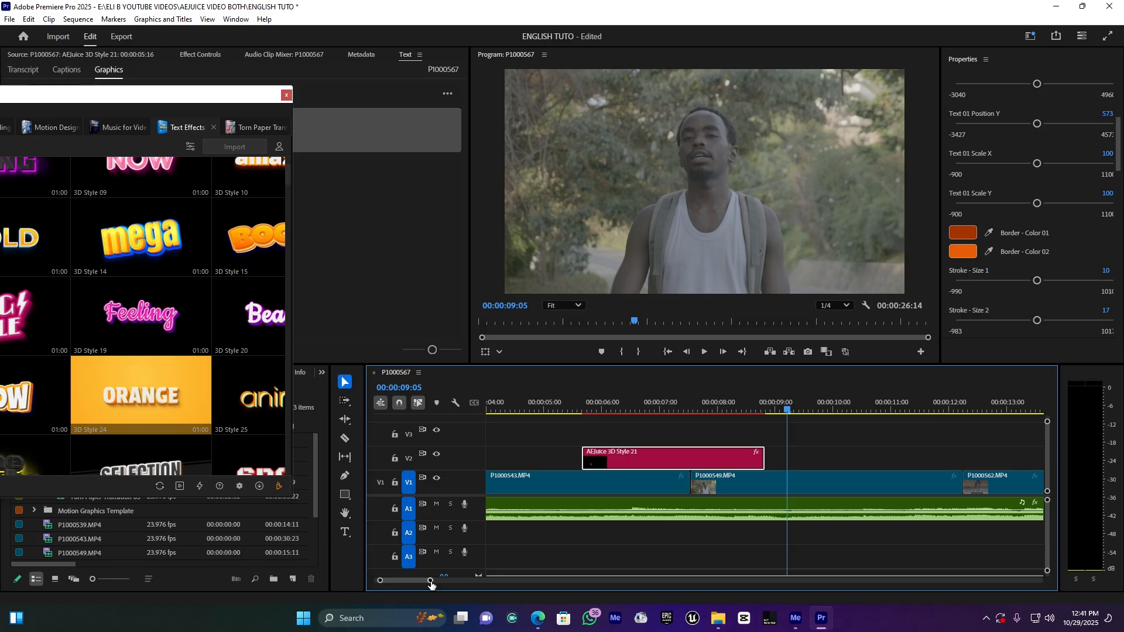
Move the torn paper transition and the CINEMATIC title together from V2 up to V3
{"action": "left_click_drag", "start_coordinate": [430, 583], "coordinate": [622, 580]}
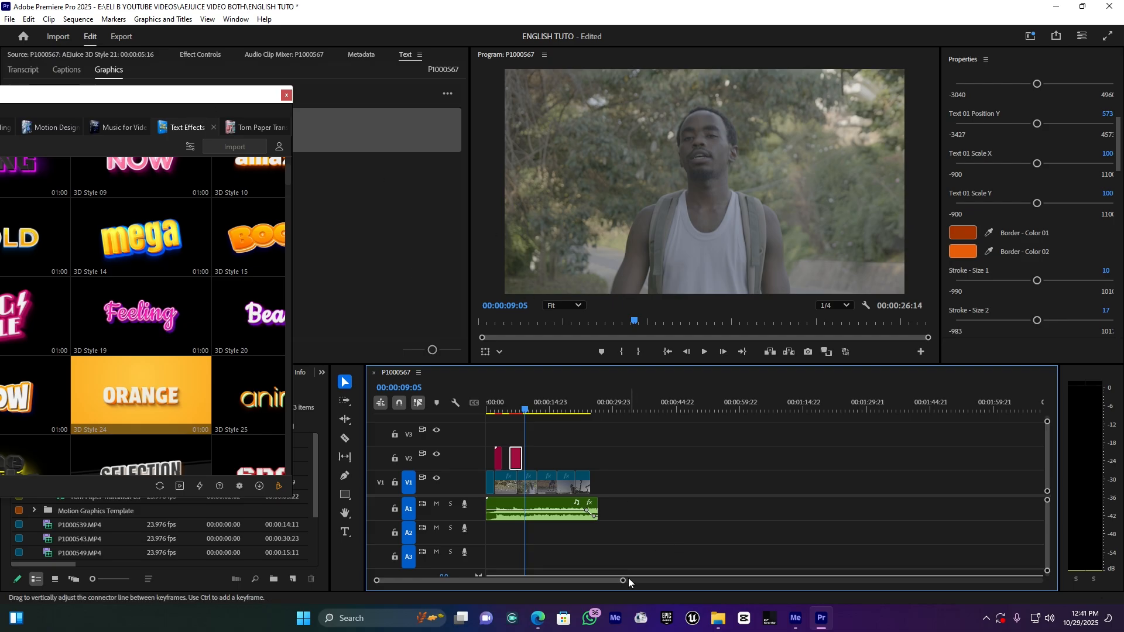
{"action": "left_click_drag", "start_coordinate": [624, 581], "coordinate": [560, 579]}
{"action": "left_click_drag", "start_coordinate": [674, 457], "coordinate": [525, 443]}
{"action": "left_click", "coordinate": [665, 450]}
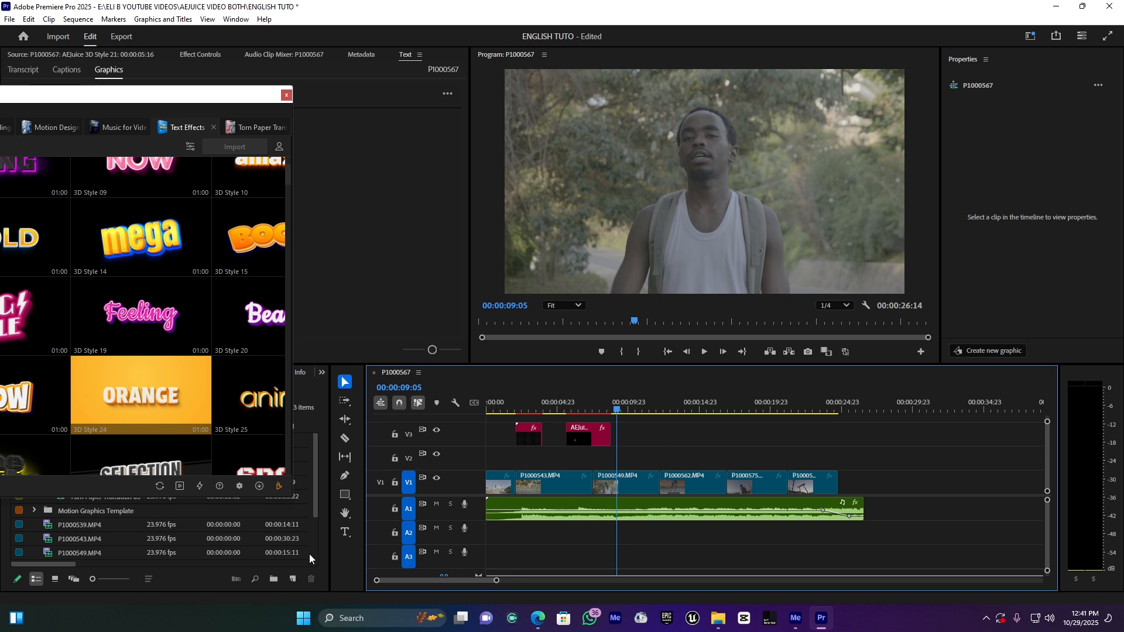
Create a 3840 x 2160, 23.976 fps adjustment layer and place it on V2 from the sequence start to the end of the music
{"action": "left_click", "coordinate": [293, 580]}
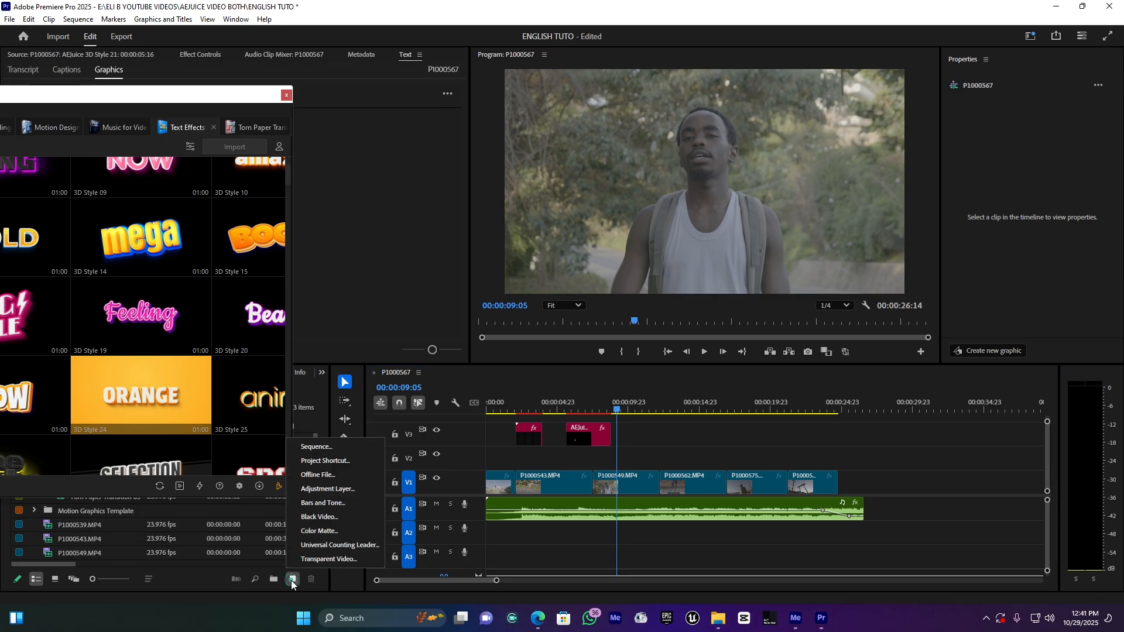
{"action": "left_click", "coordinate": [352, 490]}
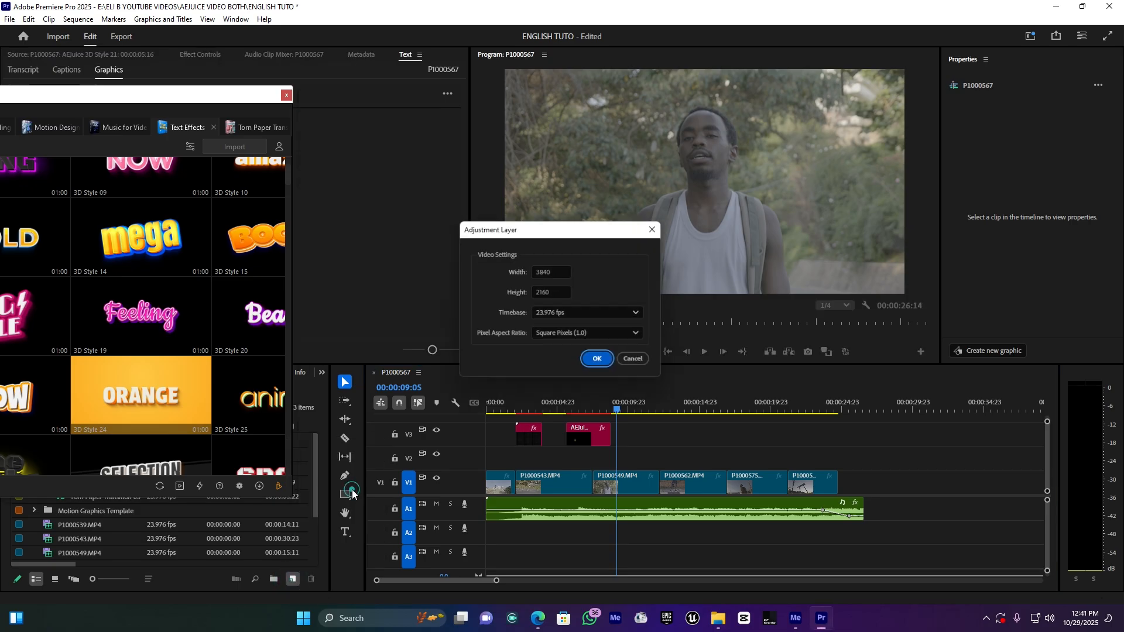
{"action": "left_click", "coordinate": [597, 359]}
{"action": "left_click_drag", "start_coordinate": [70, 510], "coordinate": [847, 465]}
{"action": "left_click", "coordinate": [647, 463]}
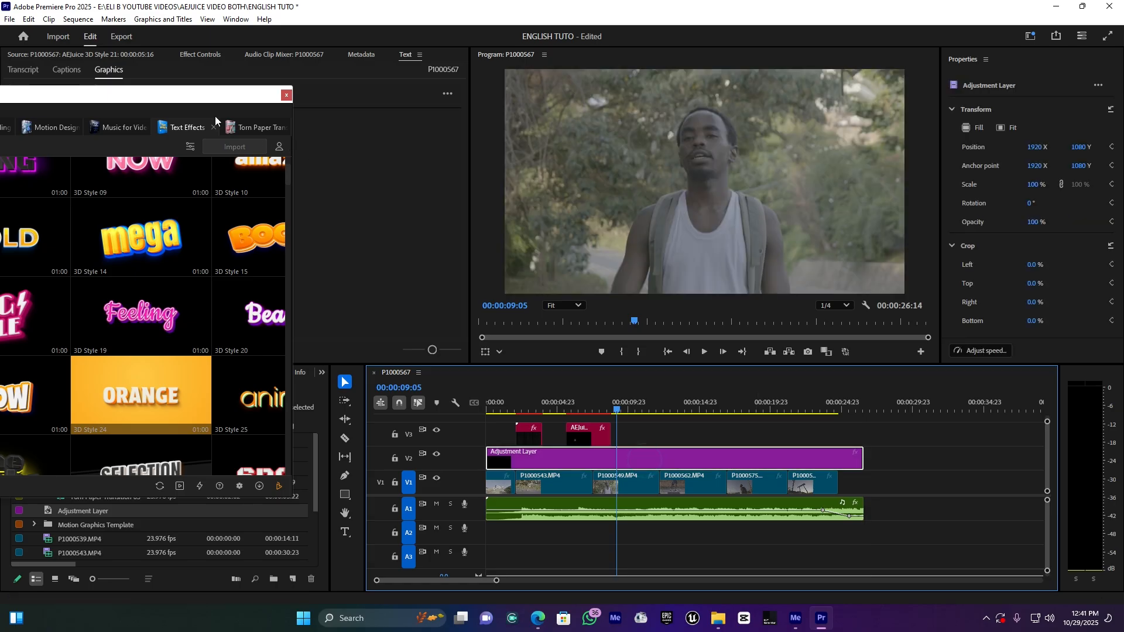
Bring the Pack Manager to the centre and import the Indiana Jones - REDlogFilm LUT from the Color Grading LUTs Volume 3 pack
{"action": "left_click_drag", "start_coordinate": [192, 100], "coordinate": [876, 91]}
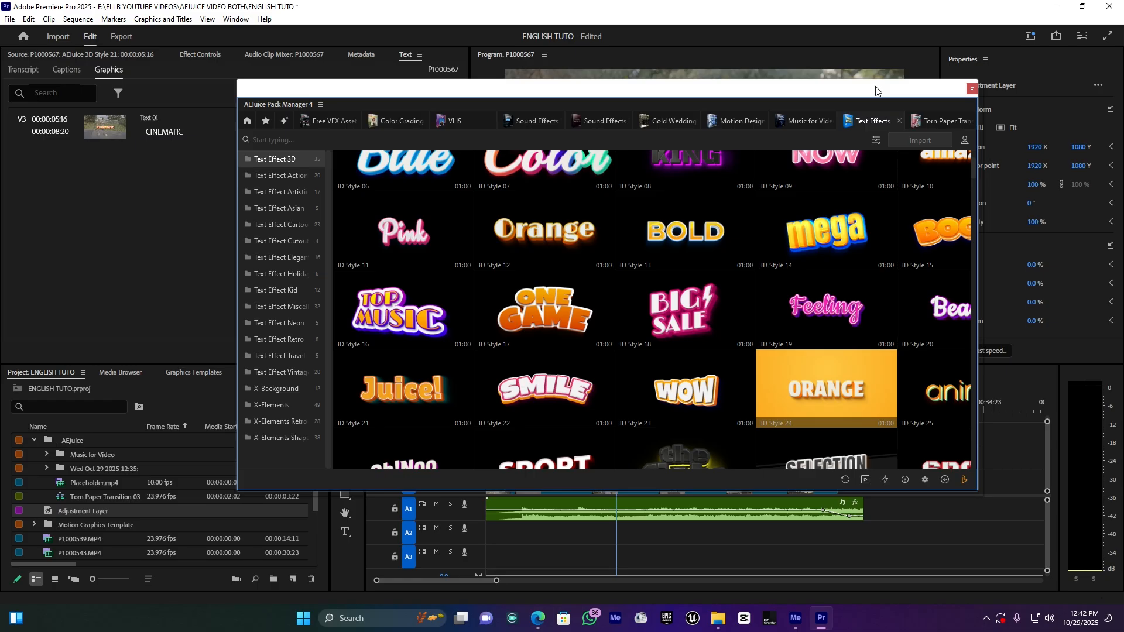
{"action": "left_click", "coordinate": [394, 123]}
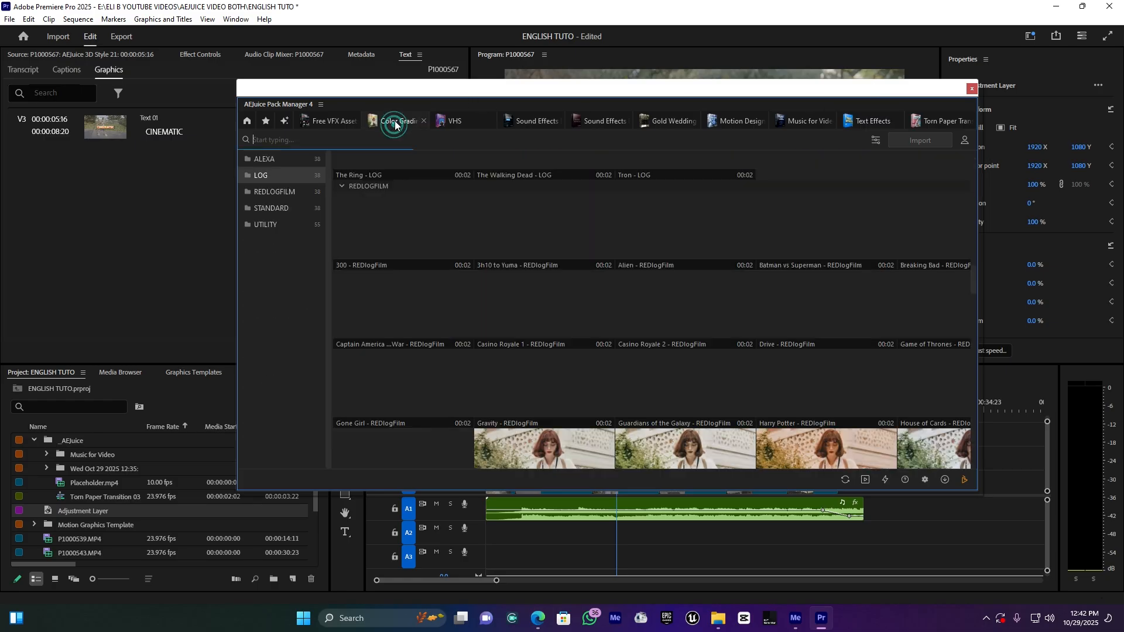
{"action": "left_click", "coordinate": [247, 121]}
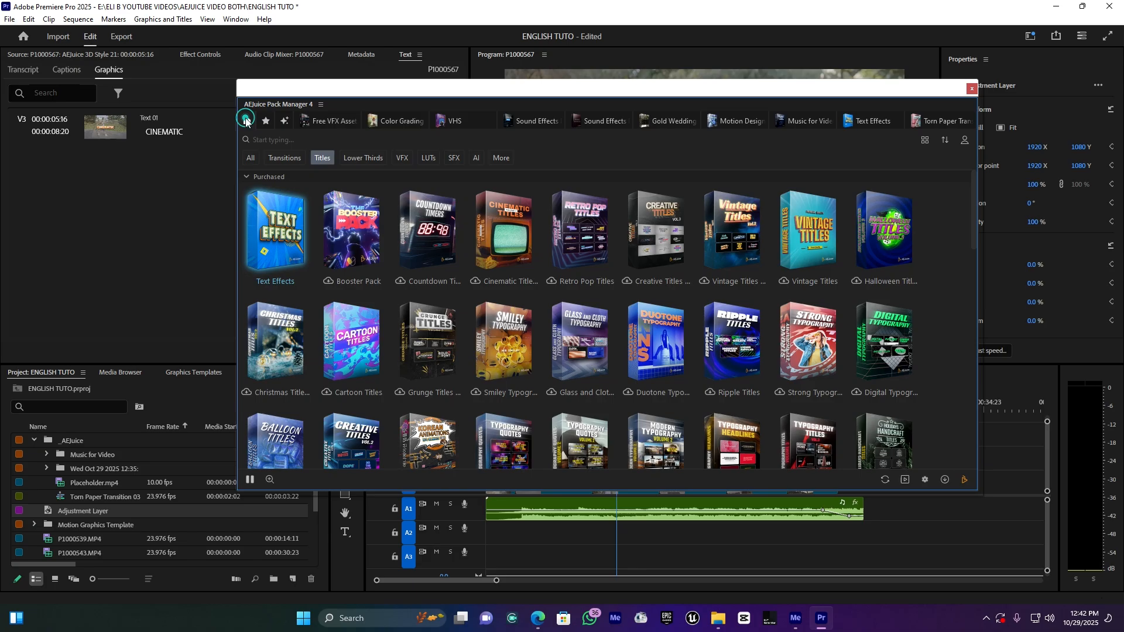
{"action": "left_click", "coordinate": [429, 158]}
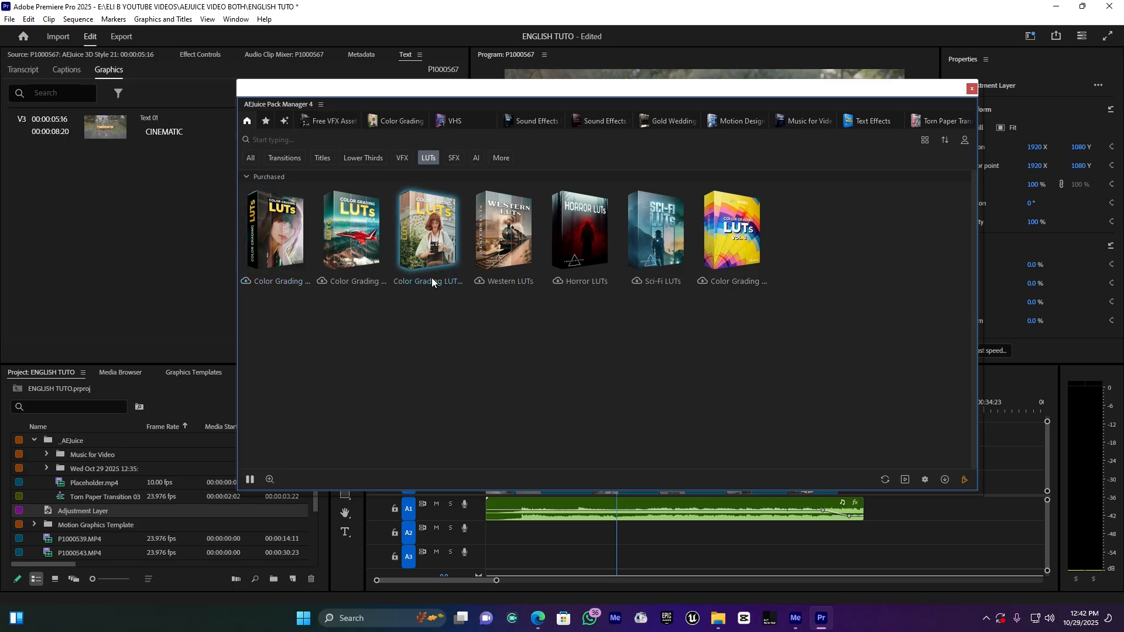
{"action": "left_click", "coordinate": [389, 122]}
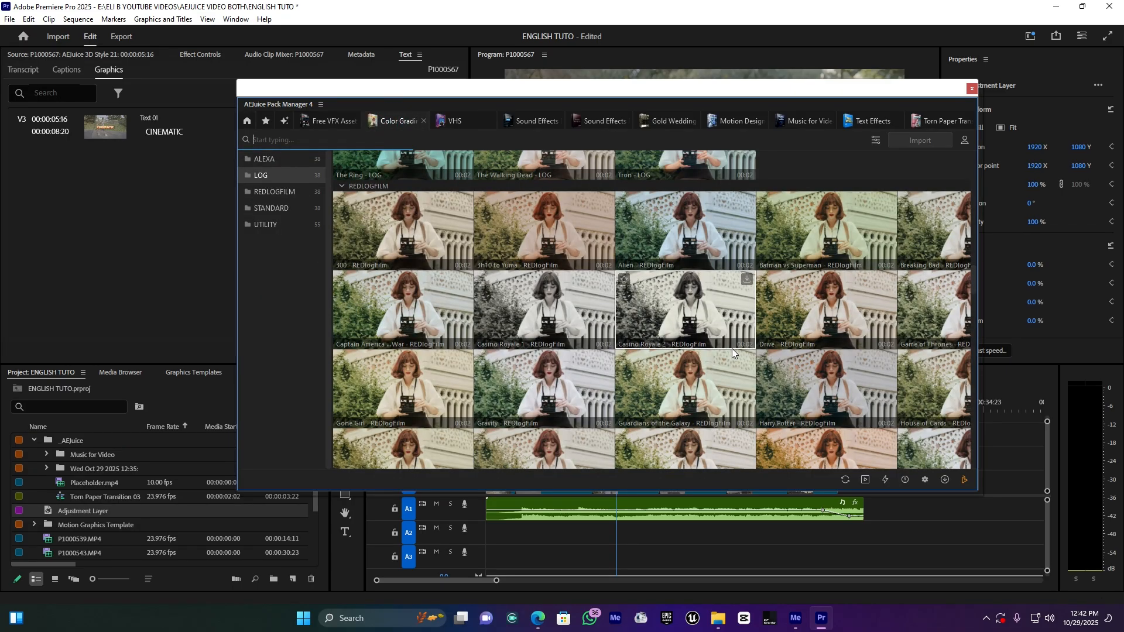
{"action": "scroll", "coordinate": [732, 349], "scroll_direction": "down", "scroll_amount": 3}
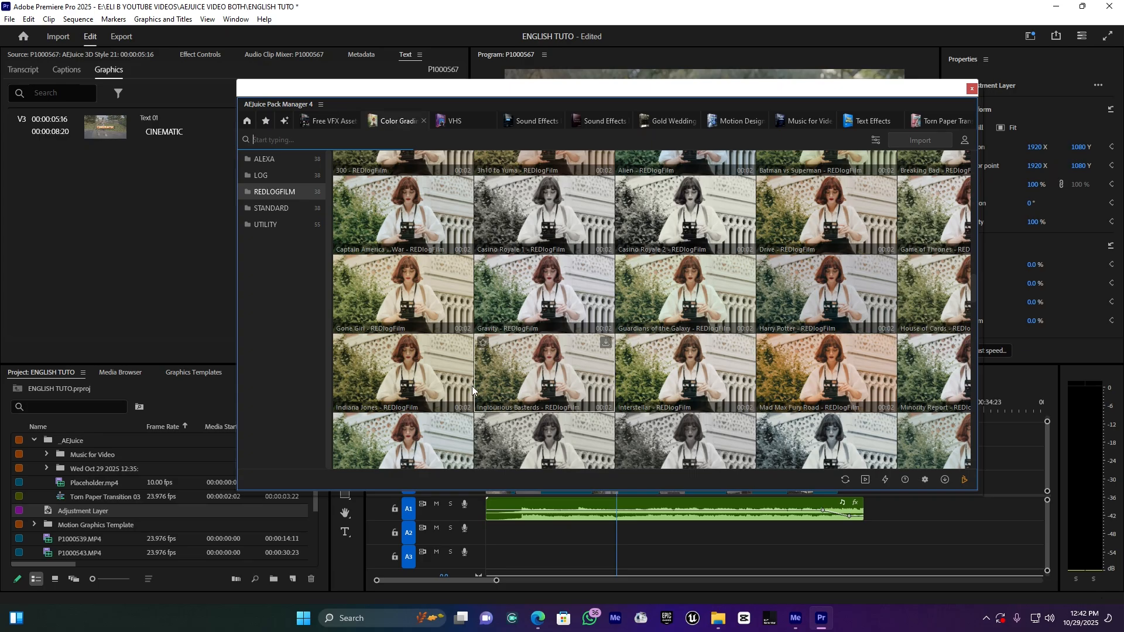
{"action": "left_click", "coordinate": [399, 375]}
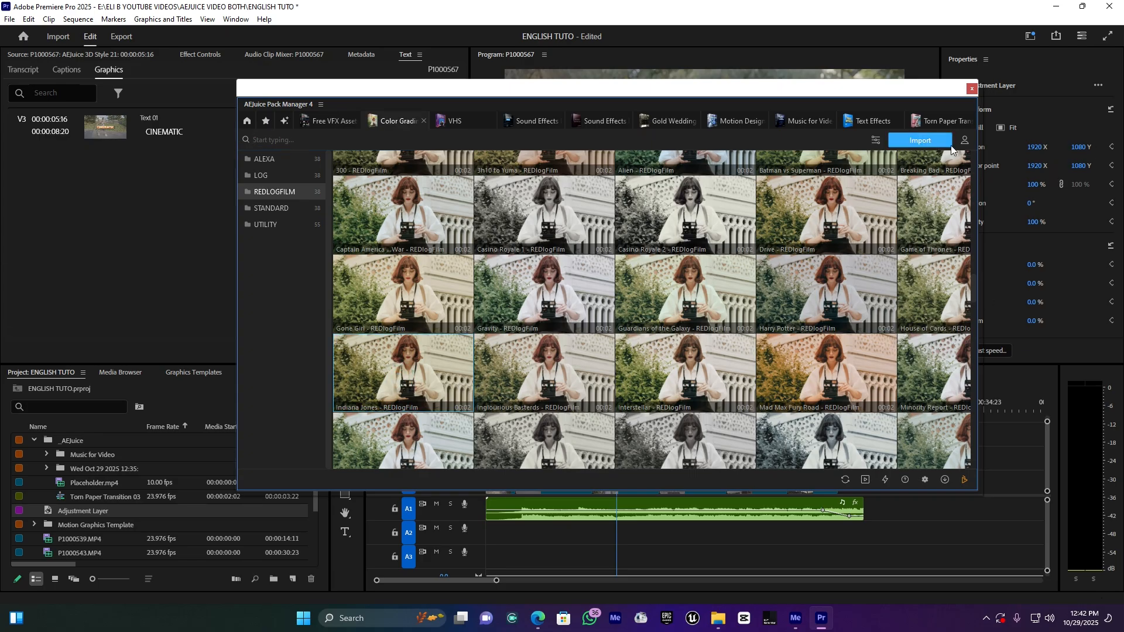
{"action": "left_click", "coordinate": [926, 143]}
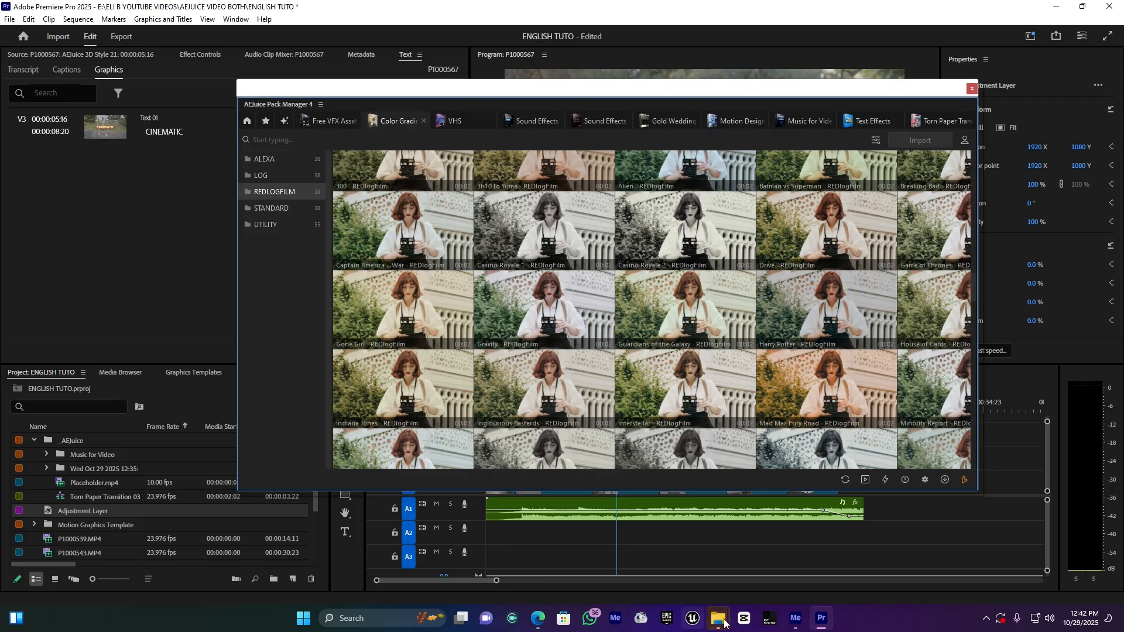
Switch to the File Explorer folder holding the Color Grading LUTs Volume 3 files and copy AEJuice Indiana Jones - REDlogFilm.cube
{"action": "mouse_move", "coordinate": [724, 622]}
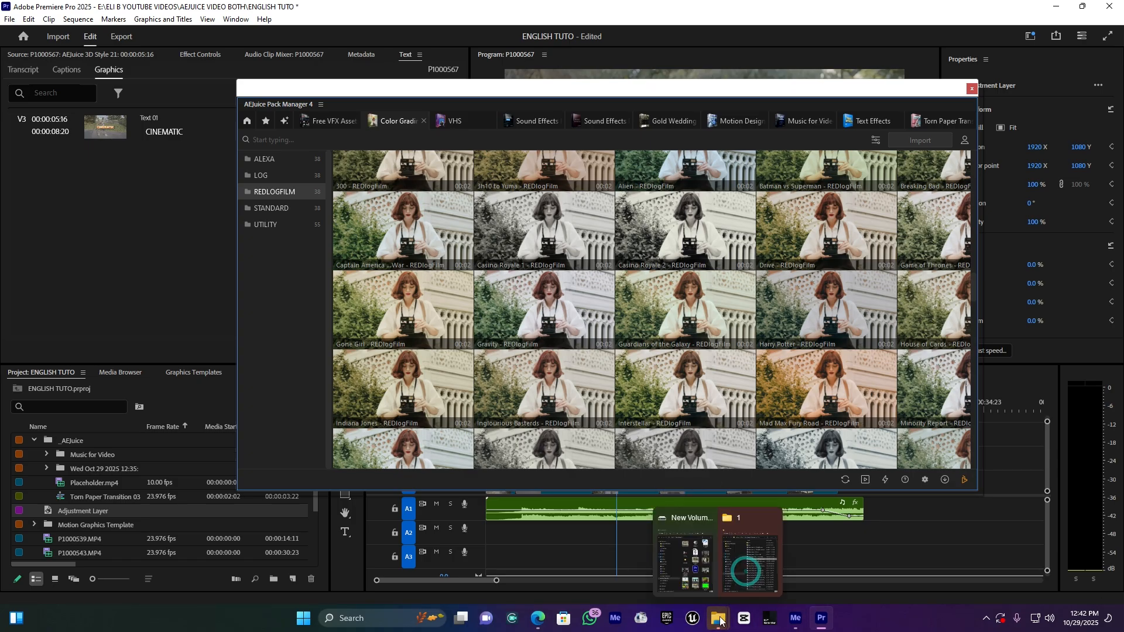
{"action": "key", "text": "alt+Tab"}
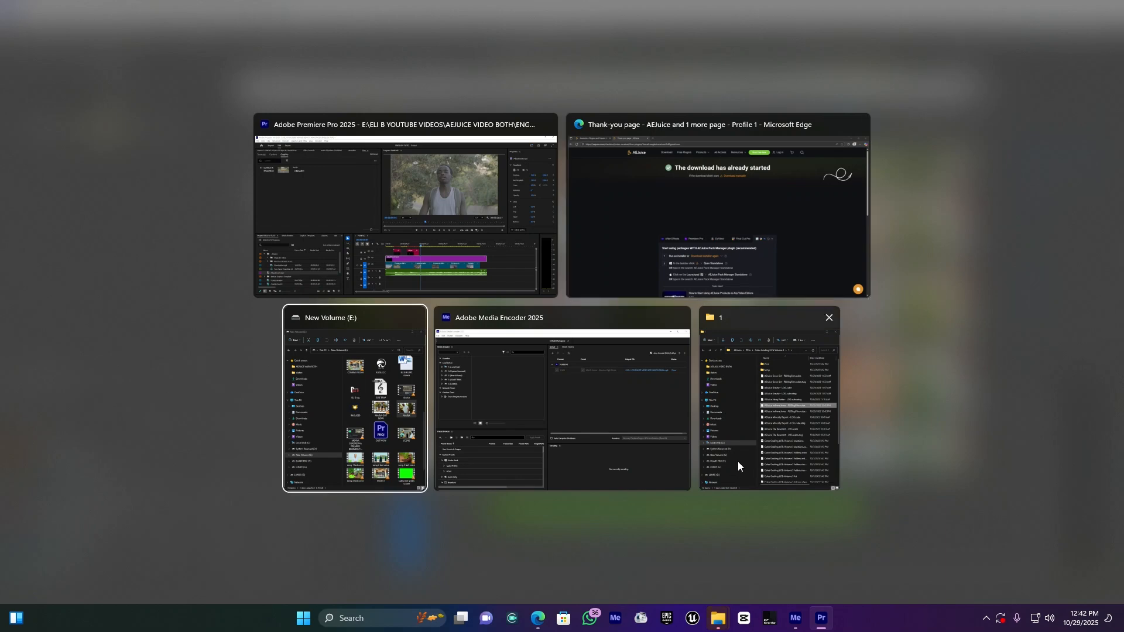
{"action": "left_click", "coordinate": [750, 448]}
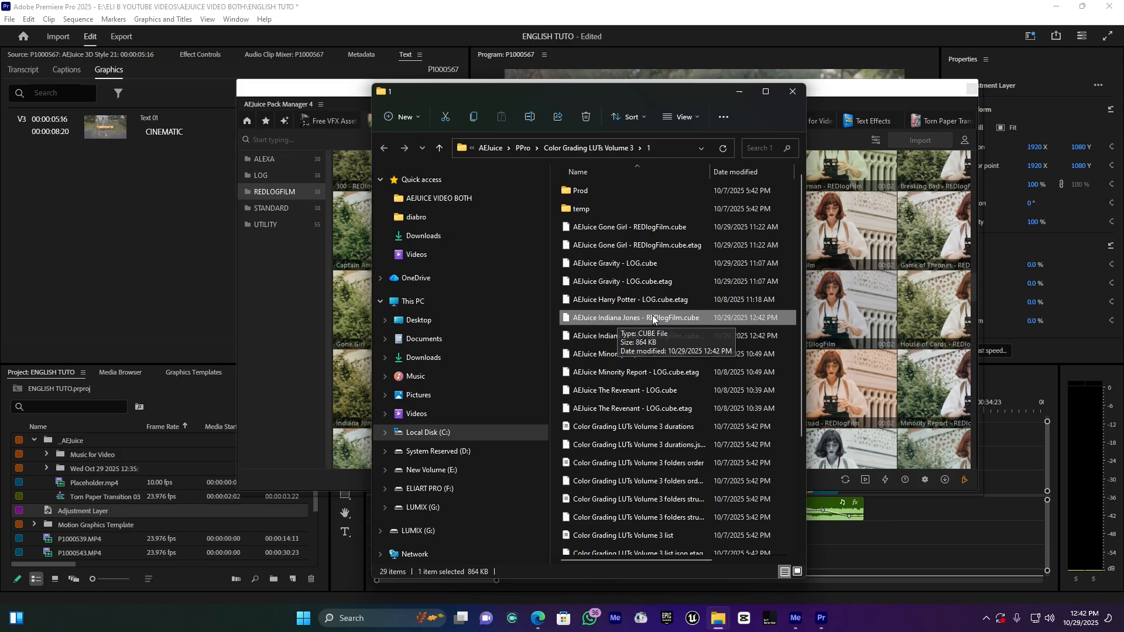
{"action": "key", "text": "ctrl+c"}
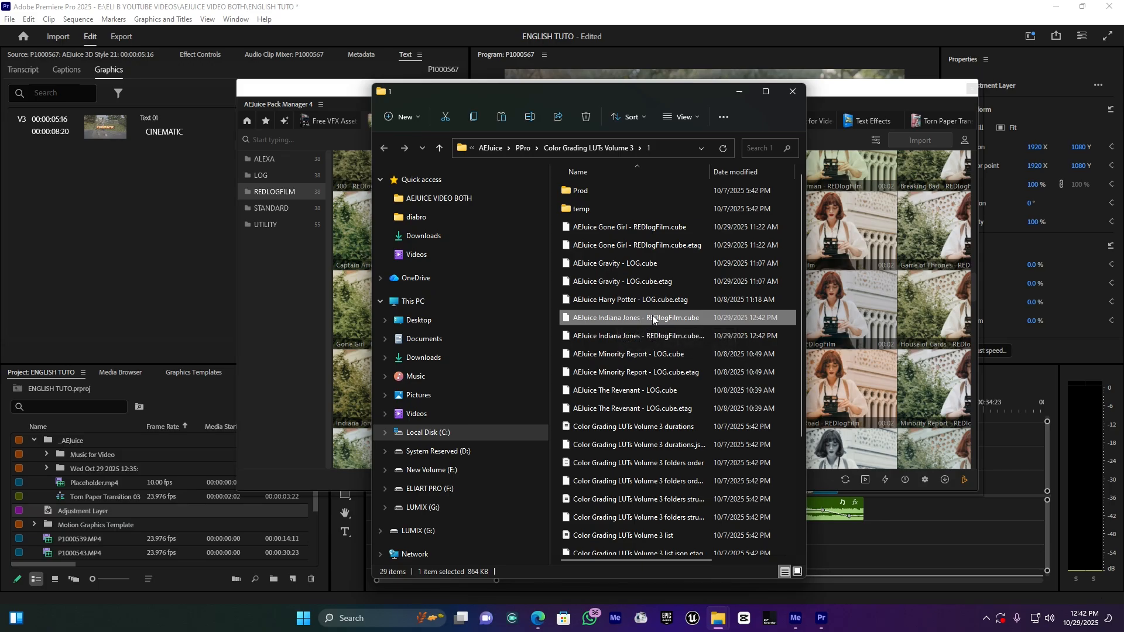
Paste the copied Indiana Jones - REDlogFilm LUT file into the Music folder and switch back to Premiere Pro
{"action": "left_click", "coordinate": [429, 410]}
{"action": "left_click", "coordinate": [433, 397]}
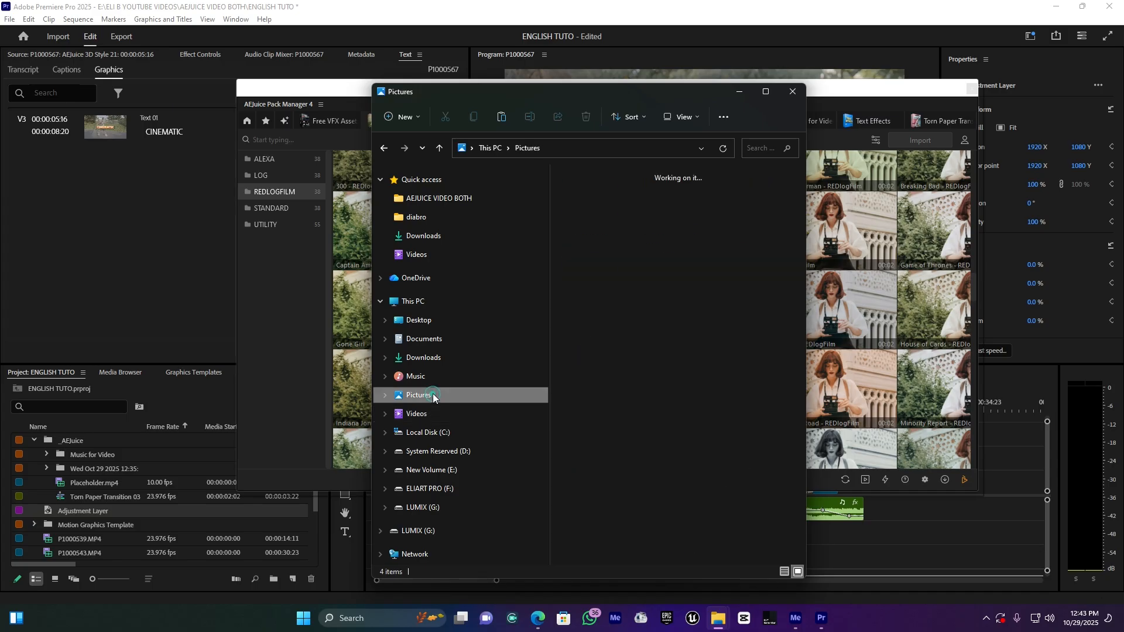
{"action": "left_click", "coordinate": [435, 377]}
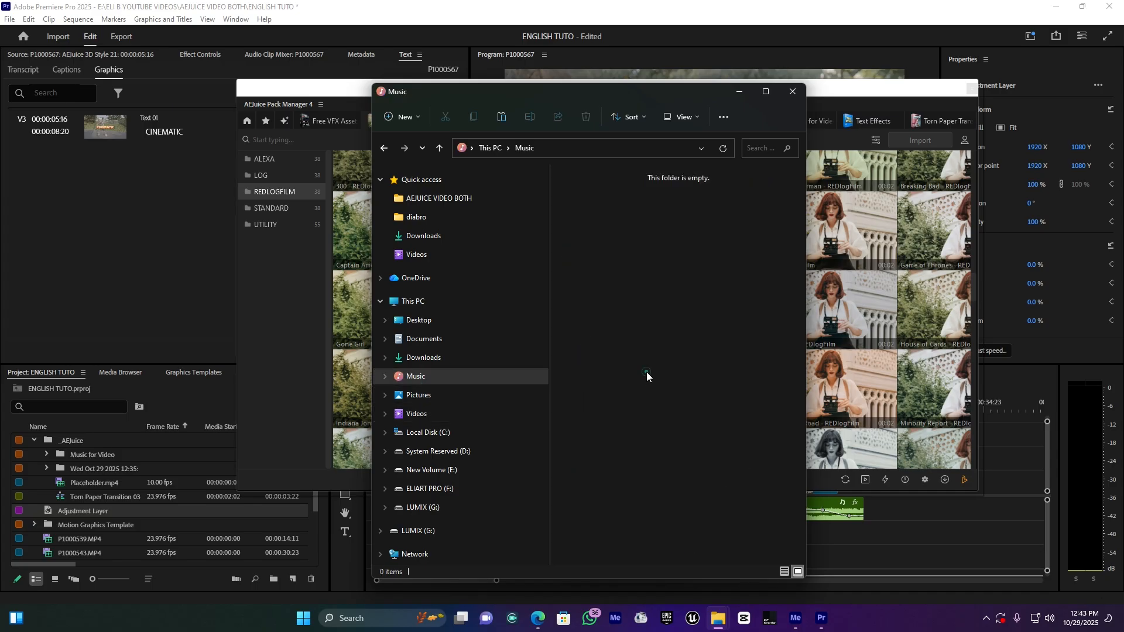
{"action": "key", "text": "ctrl+v"}
{"action": "key", "text": "alt+Tab"}
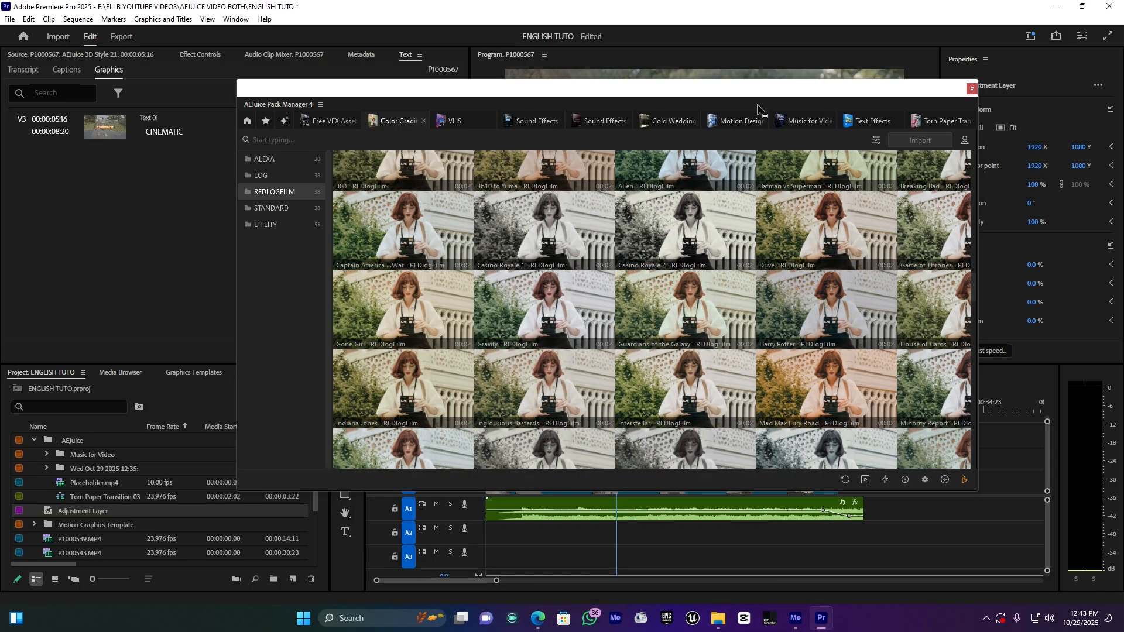
Close the Pack Manager and change to the color grading workspace with Lumetri Color
{"action": "left_click", "coordinate": [972, 89]}
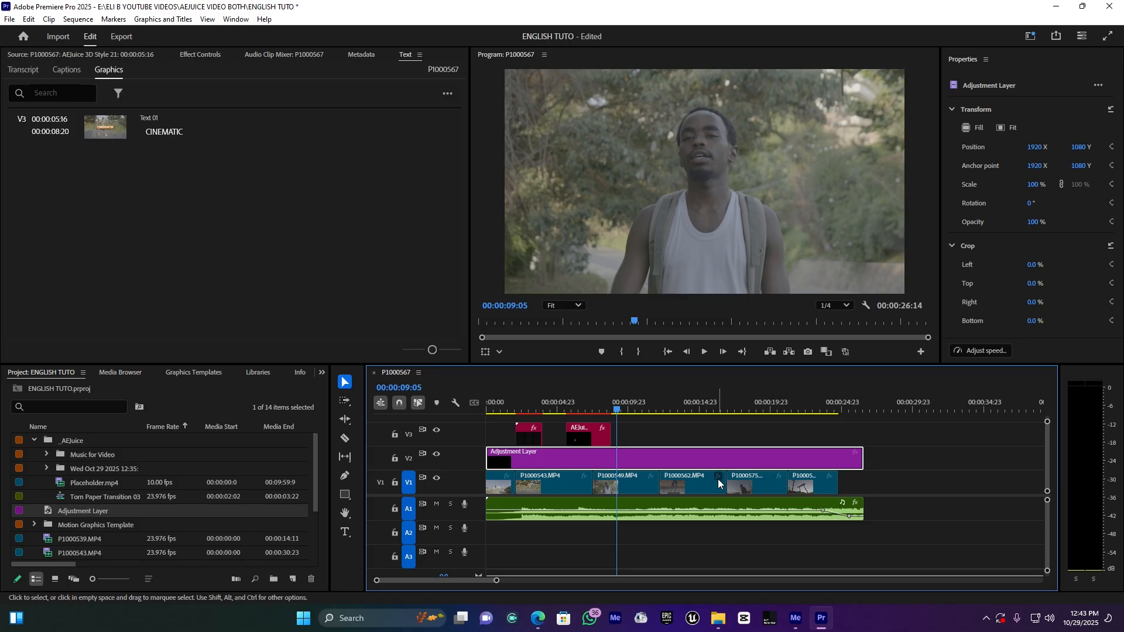
{"action": "left_click", "coordinate": [1031, 35]}
{"action": "left_click", "coordinate": [972, 172]}
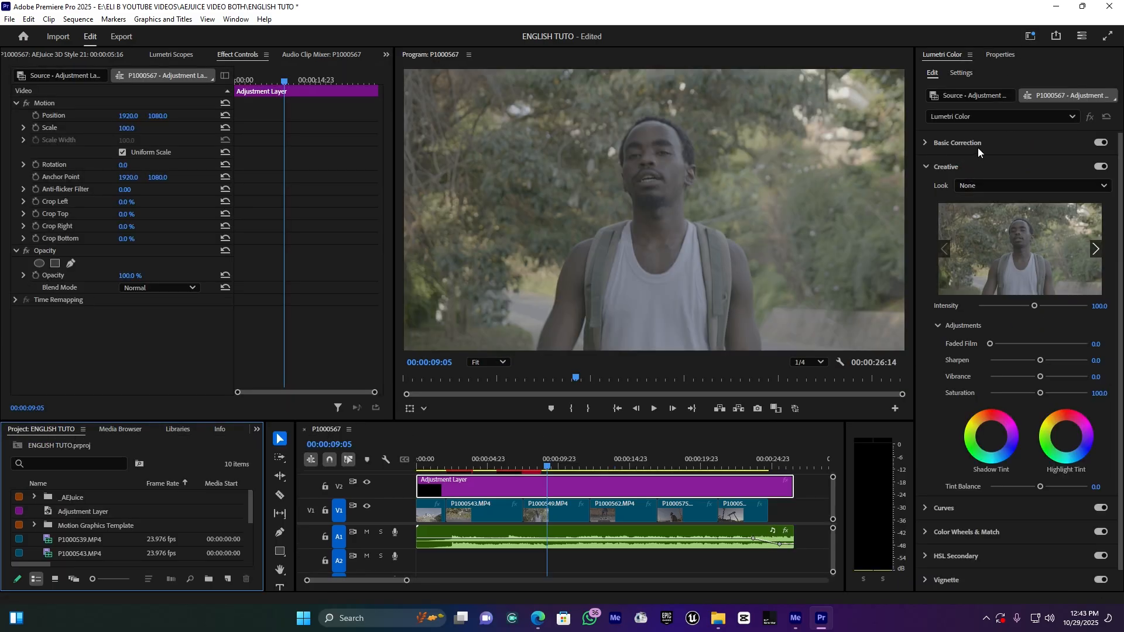
Load AEJuice Indiana Jones - REDlogFilm from the Music folder as the adjustment layer's Input LUT in Basic Correction
{"action": "left_click", "coordinate": [978, 142]}
{"action": "left_click", "coordinate": [996, 167]}
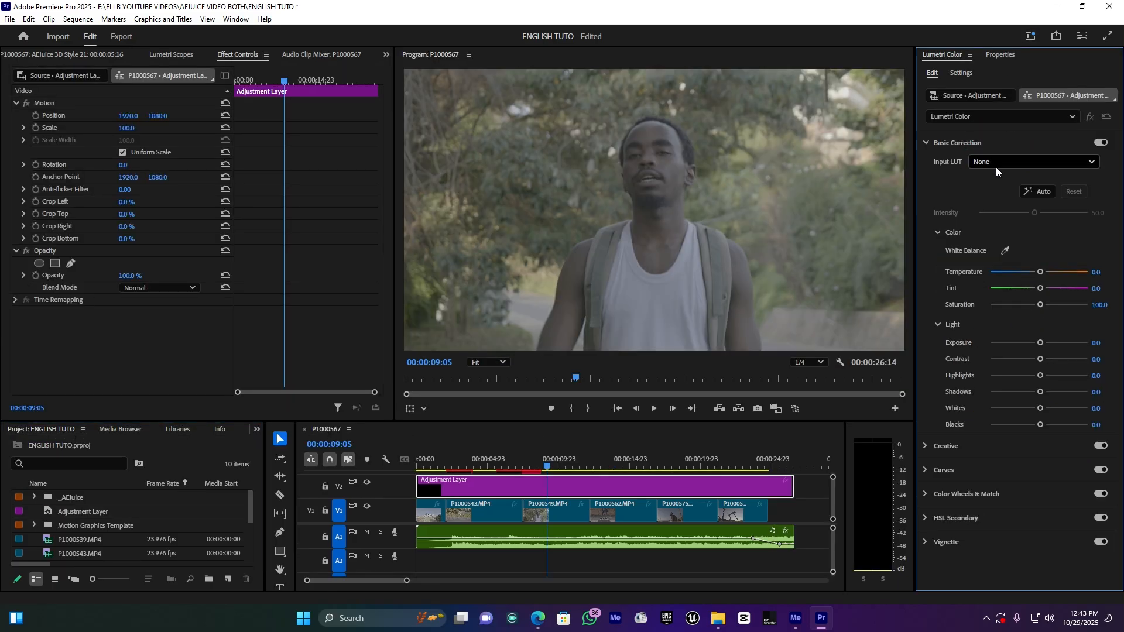
{"action": "left_click", "coordinate": [1006, 211]}
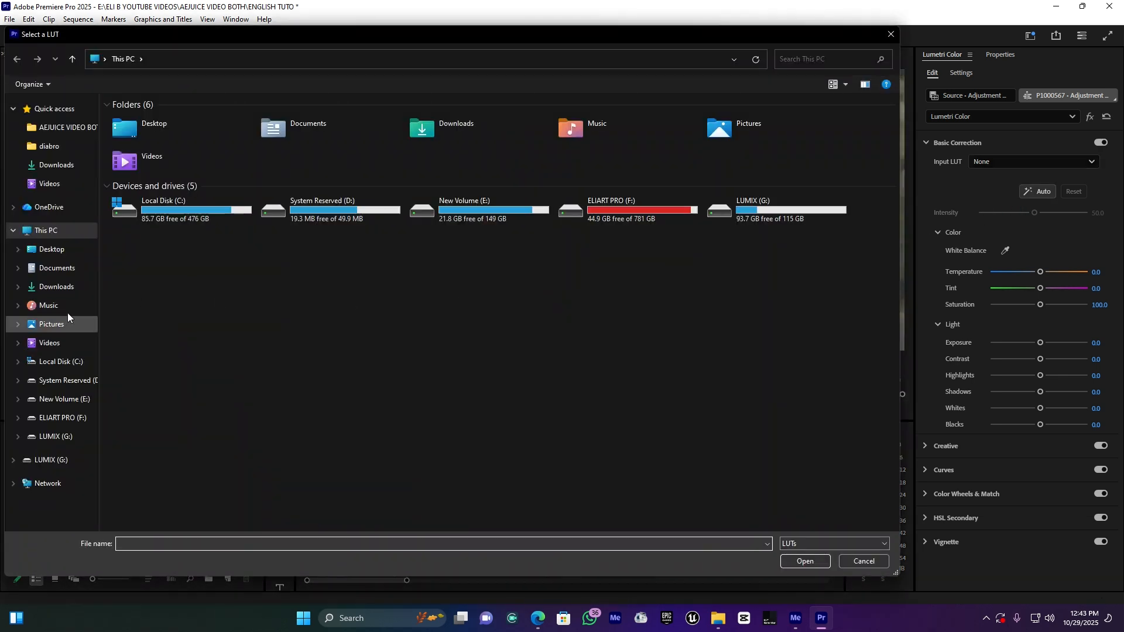
{"action": "left_click", "coordinate": [68, 307]}
{"action": "left_click", "coordinate": [139, 153]}
{"action": "double_click", "coordinate": [139, 152]}
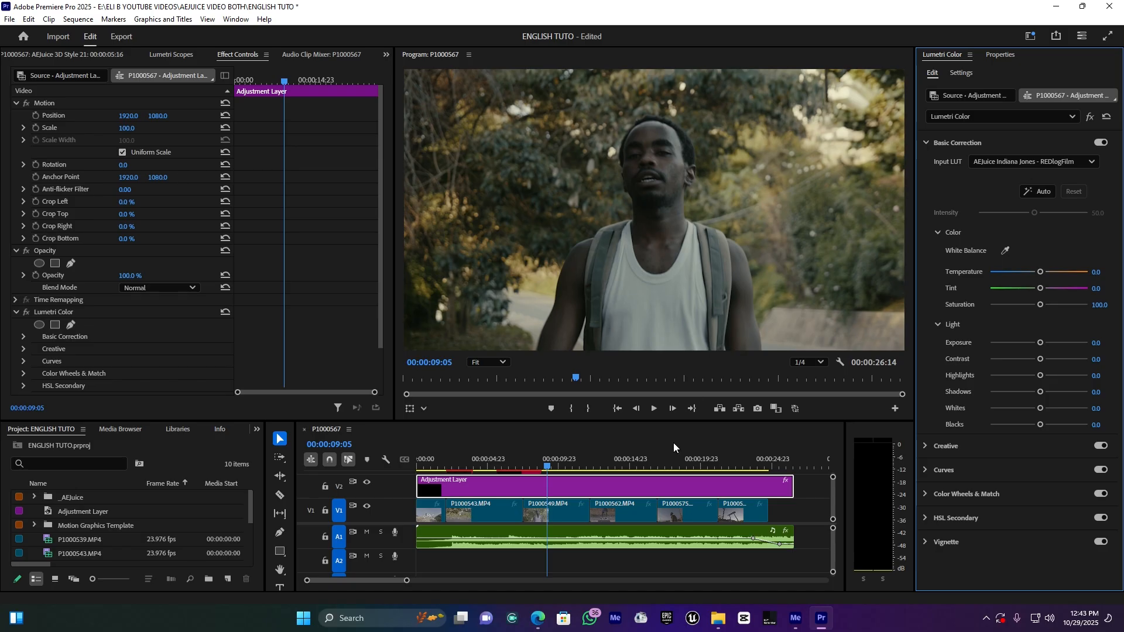
Examine the graded footage at several points along the sequence, including the CINEMATIC title and the torn paper transition on V3
{"action": "left_click", "coordinate": [610, 467]}
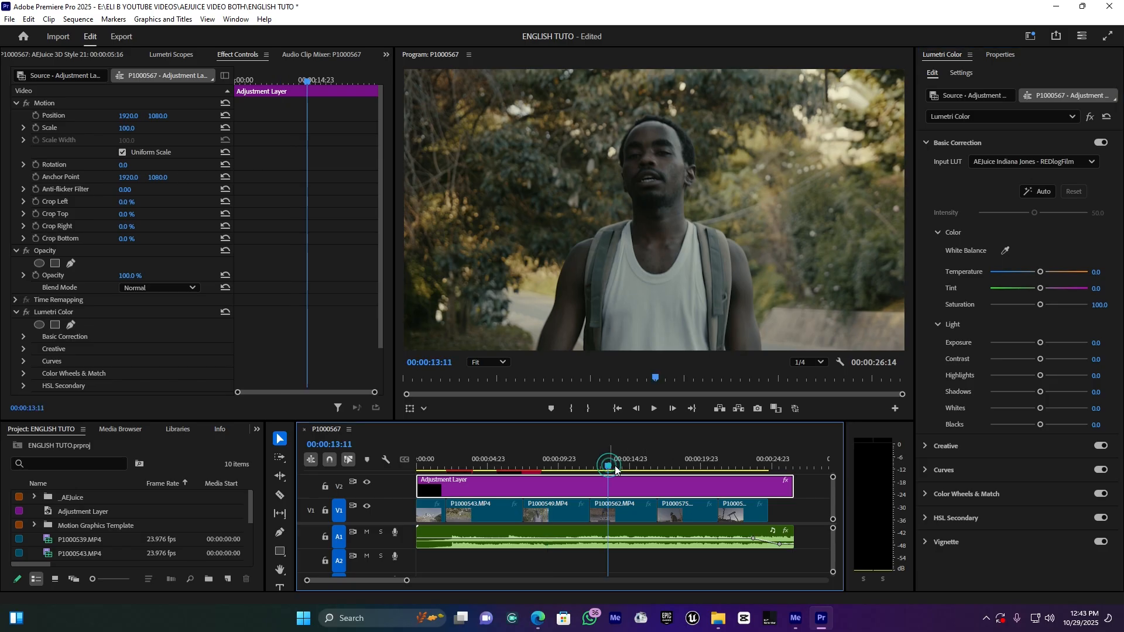
{"action": "left_click", "coordinate": [684, 464]}
{"action": "left_click", "coordinate": [736, 461]}
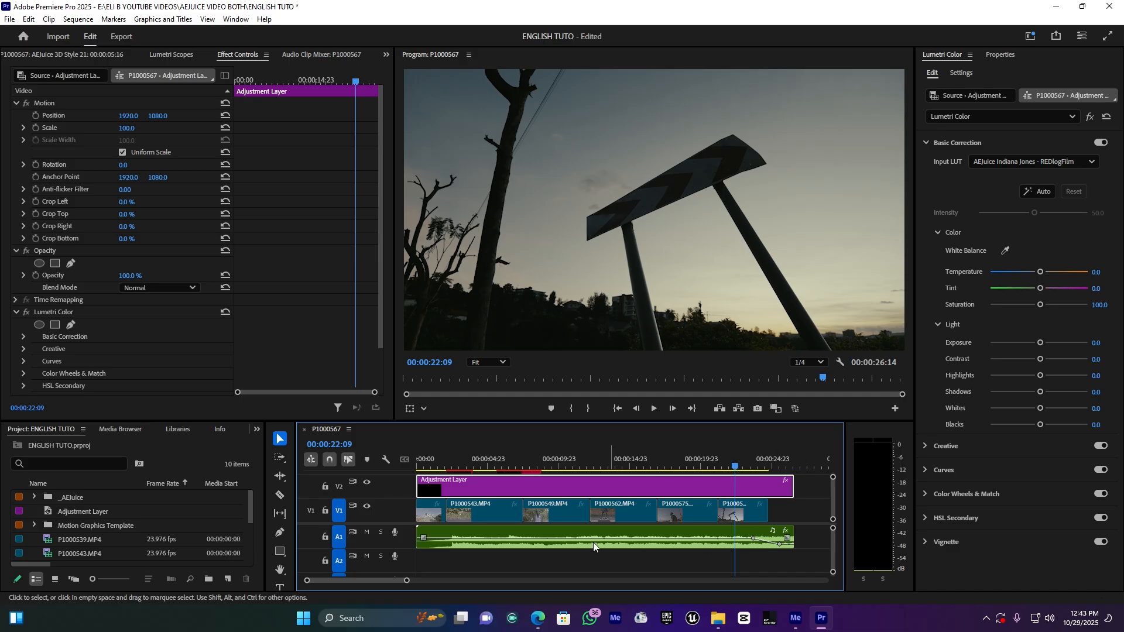
{"action": "left_click_drag", "start_coordinate": [402, 586], "coordinate": [425, 585]}
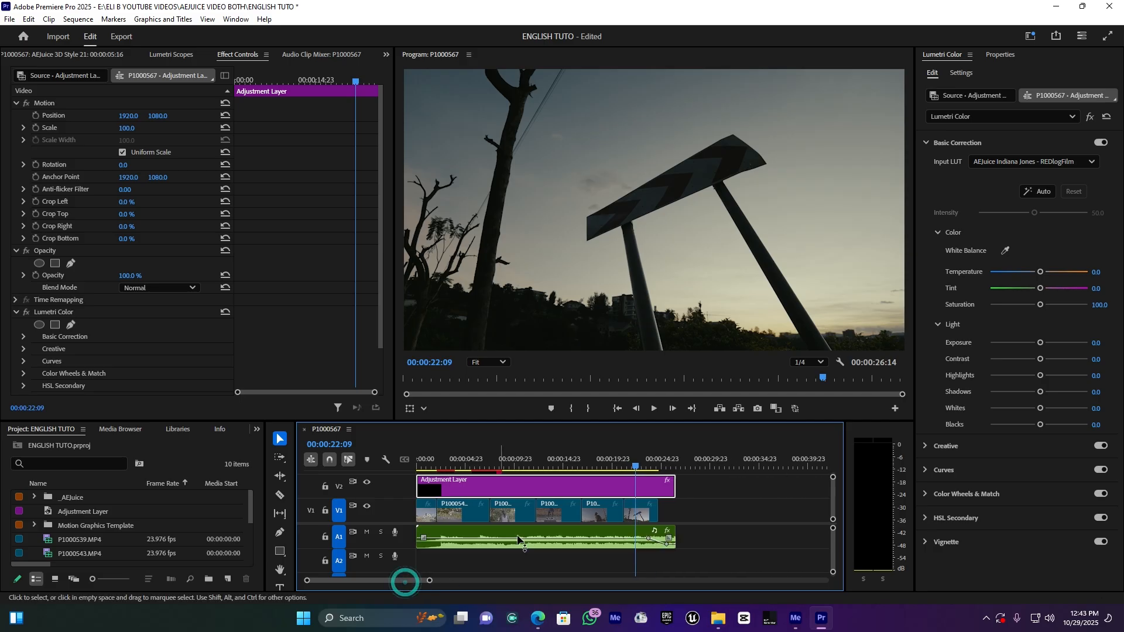
{"action": "left_click_drag", "start_coordinate": [832, 503], "coordinate": [832, 501]}
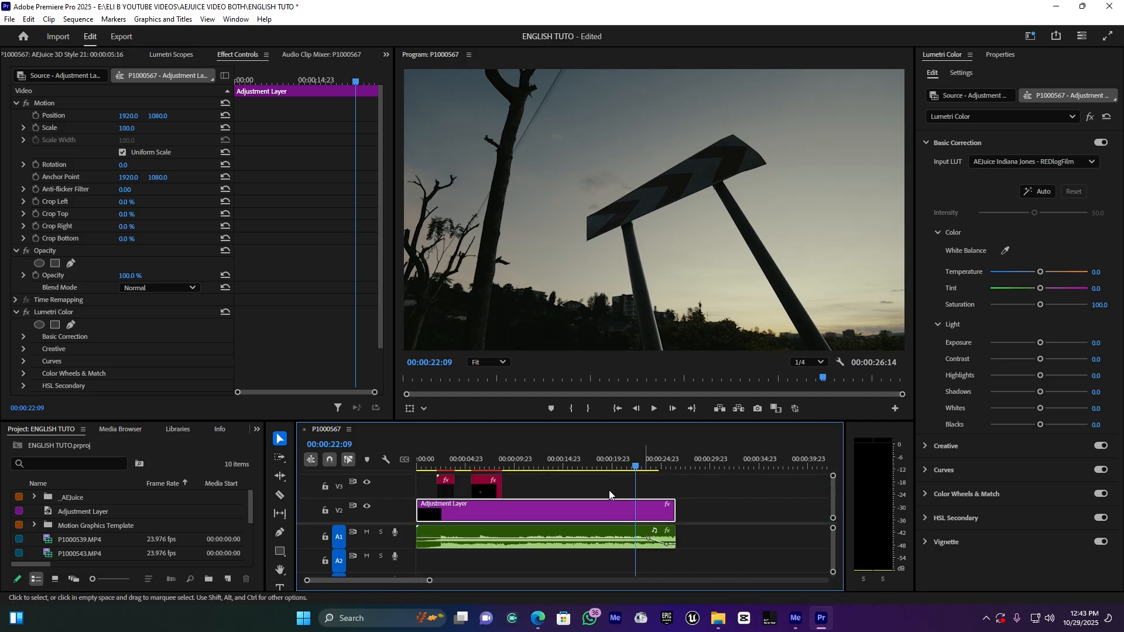
{"action": "left_click", "coordinate": [481, 461]}
{"action": "left_click", "coordinate": [482, 460]}
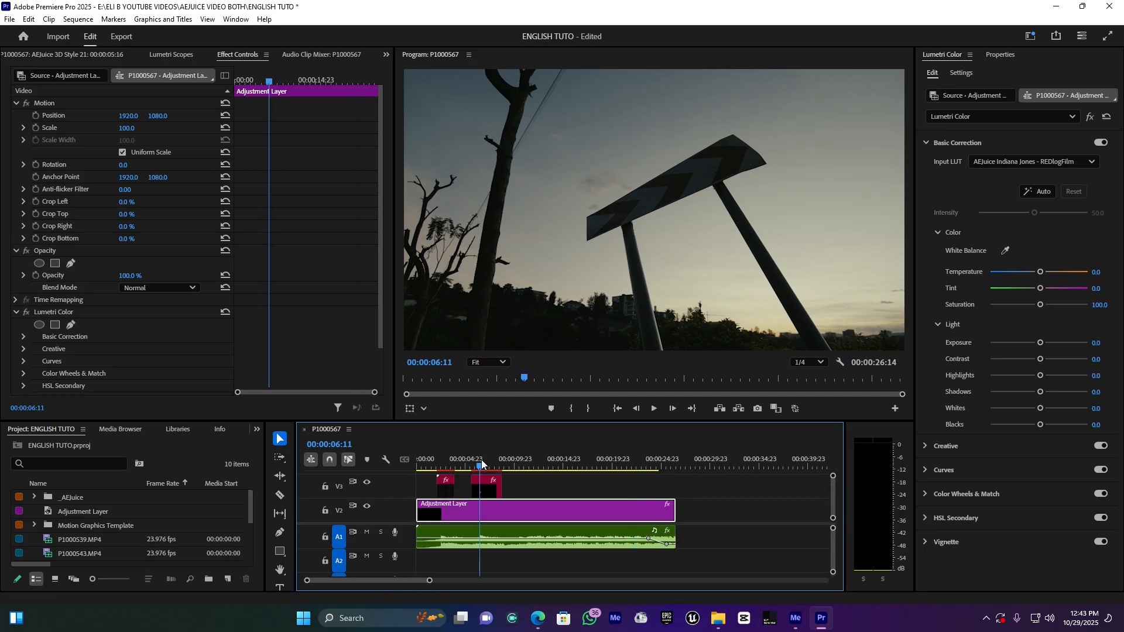
{"action": "left_click", "coordinate": [449, 461]}
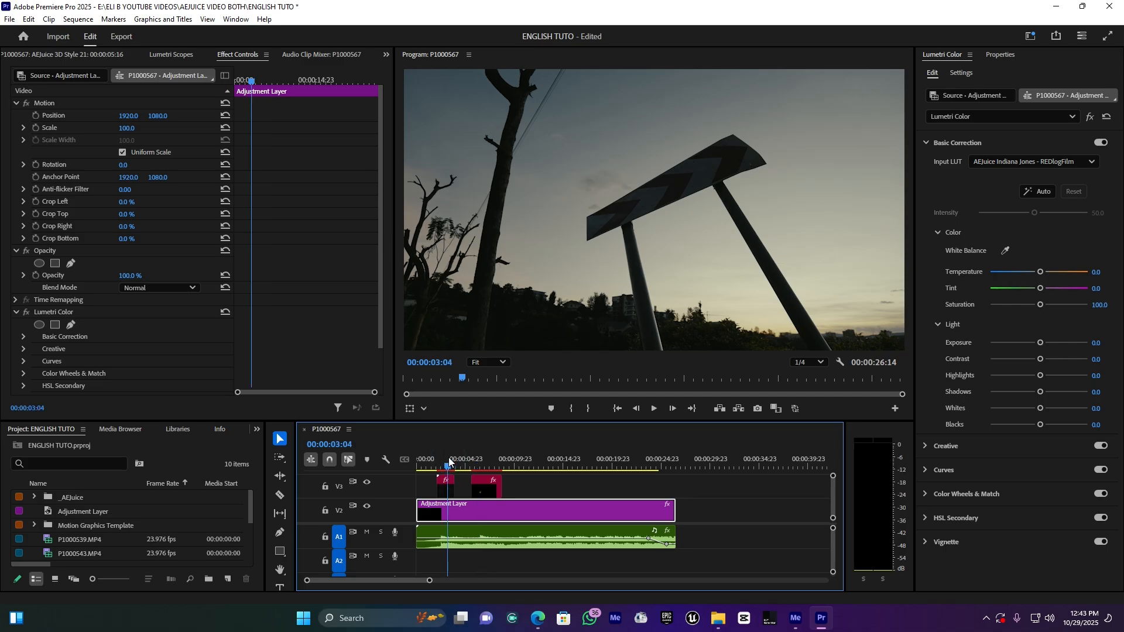